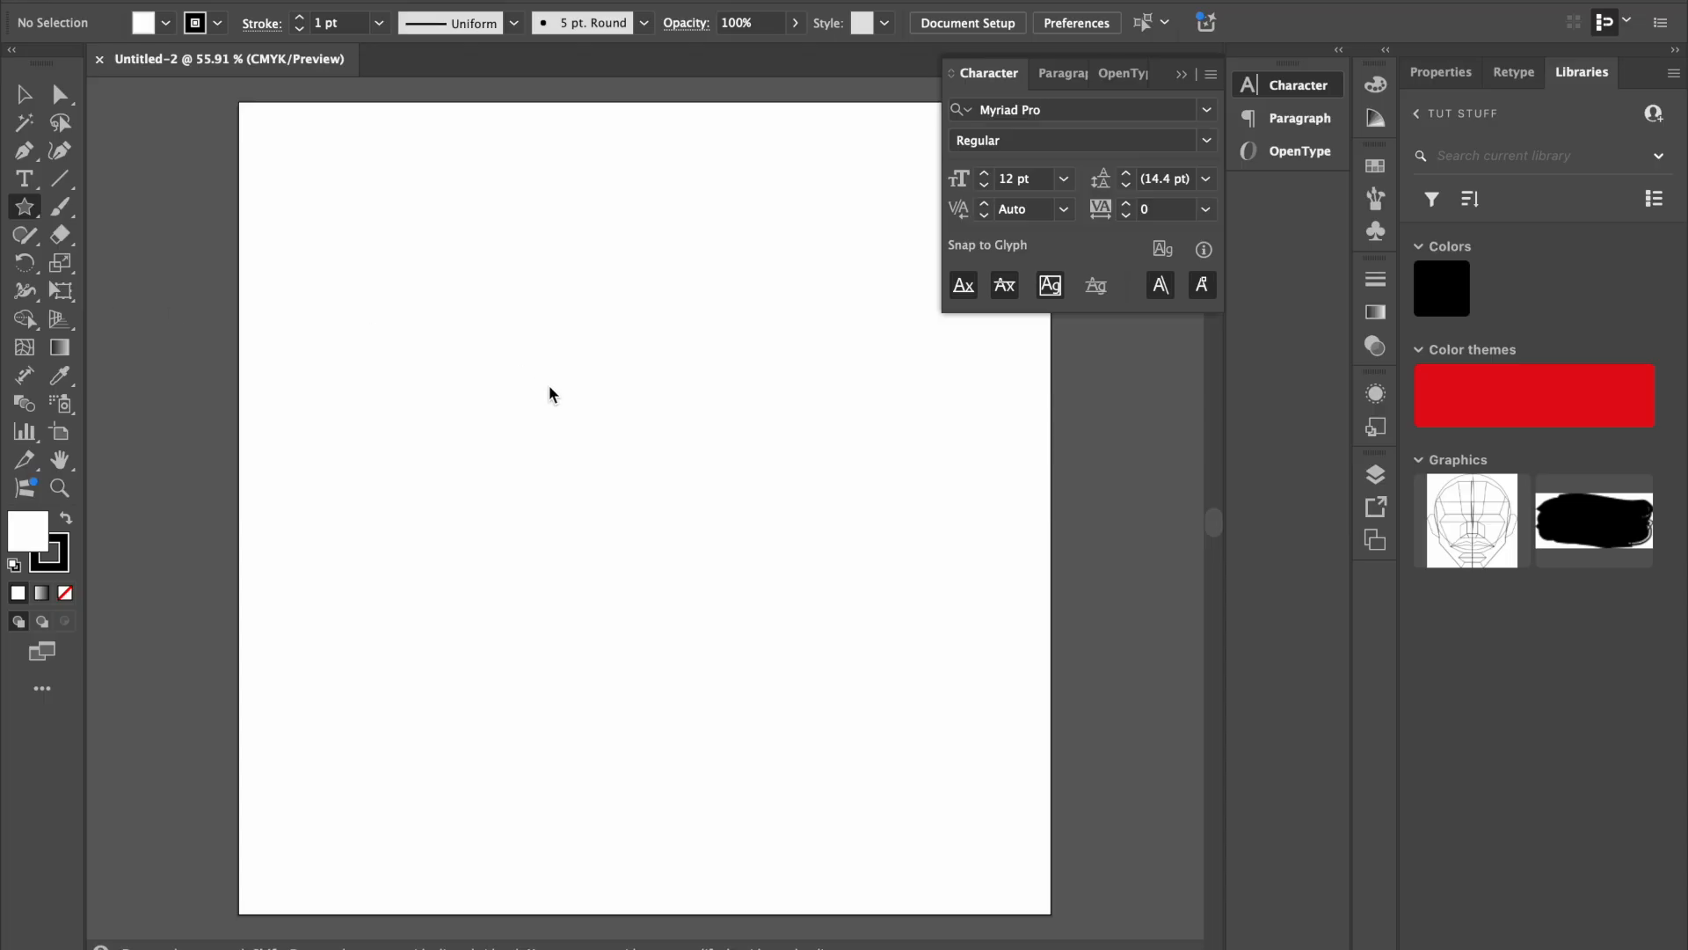
pyautogui.moveTo(544, 386); pyautogui.dragTo(766, 633)
pyautogui.press('Up')
pyautogui.press('Up')
pyautogui.press('Up')
pyautogui.press('Down')
pyautogui.press('Down')
pyautogui.press('Down')
pyautogui.press('Down')
pyautogui.press('Down')
pyautogui.press('Up')
pyautogui.press('Up')
pyautogui.press('Up')
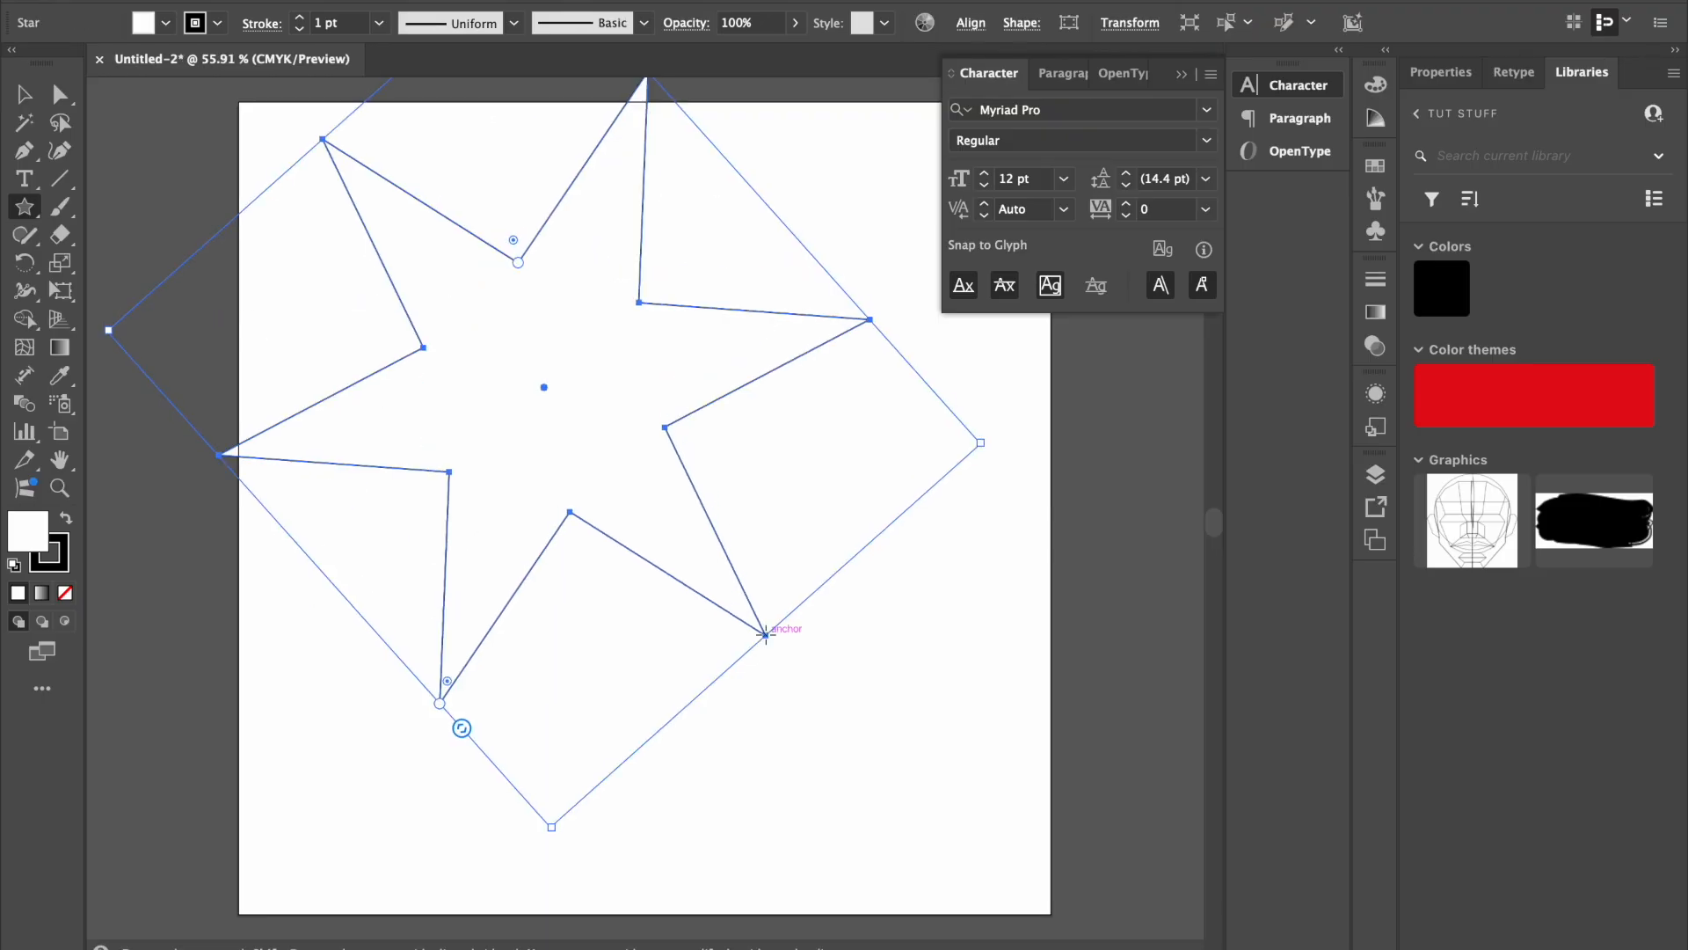
pyautogui.click(766, 634)
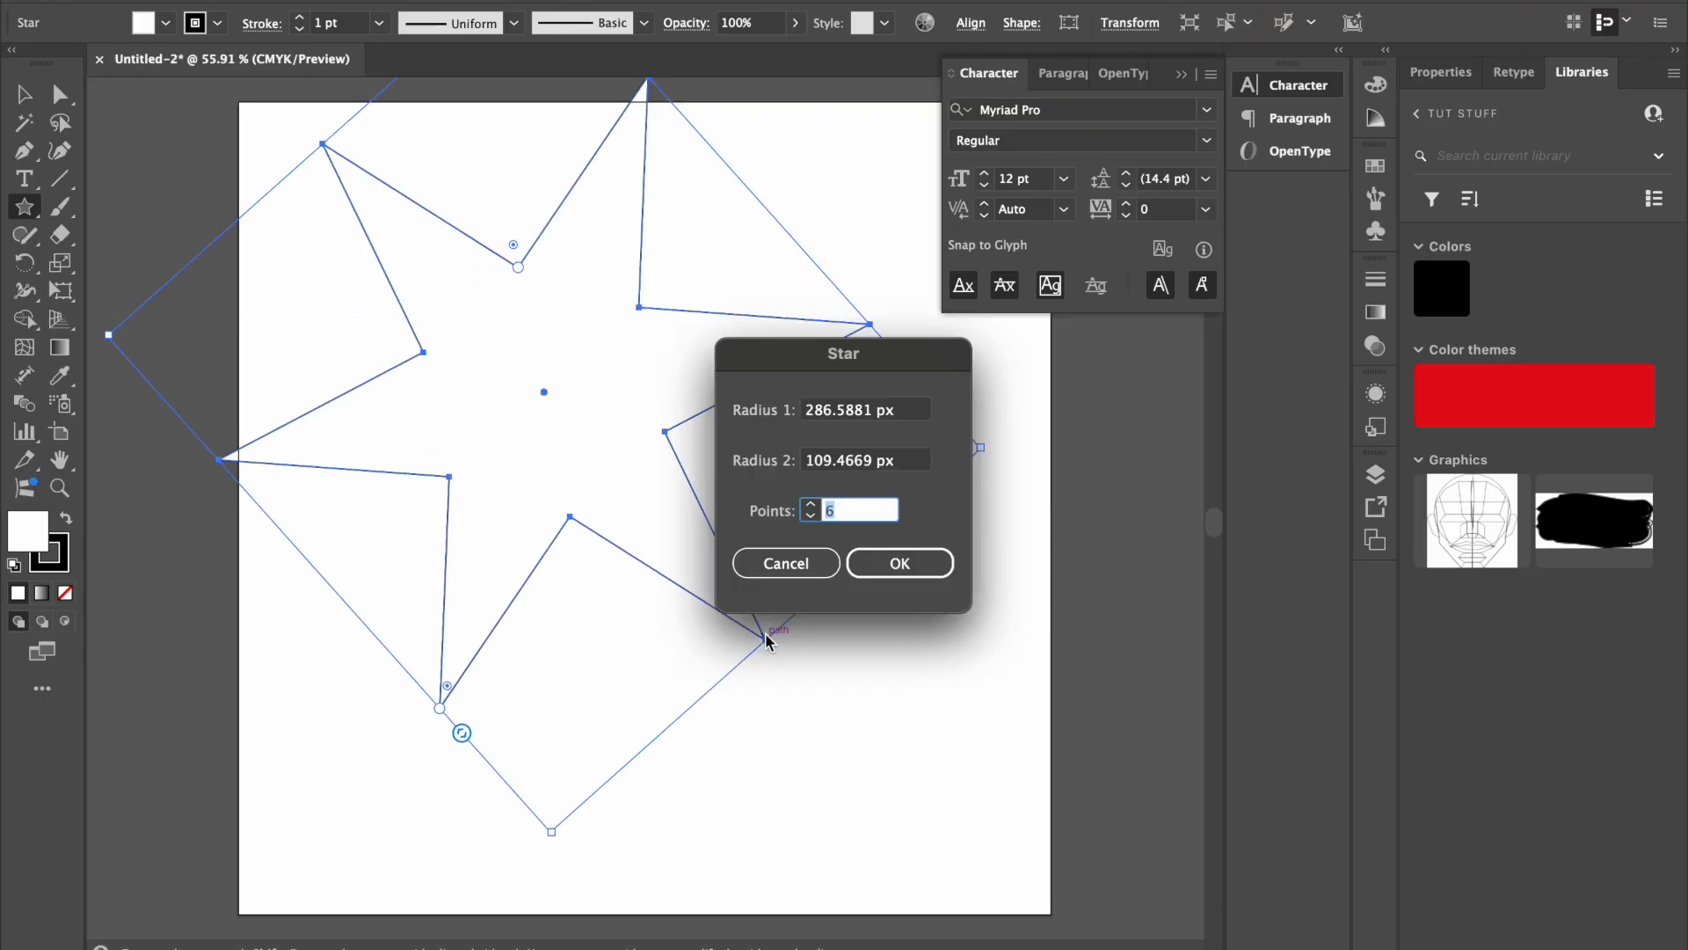
pyautogui.click(783, 564)
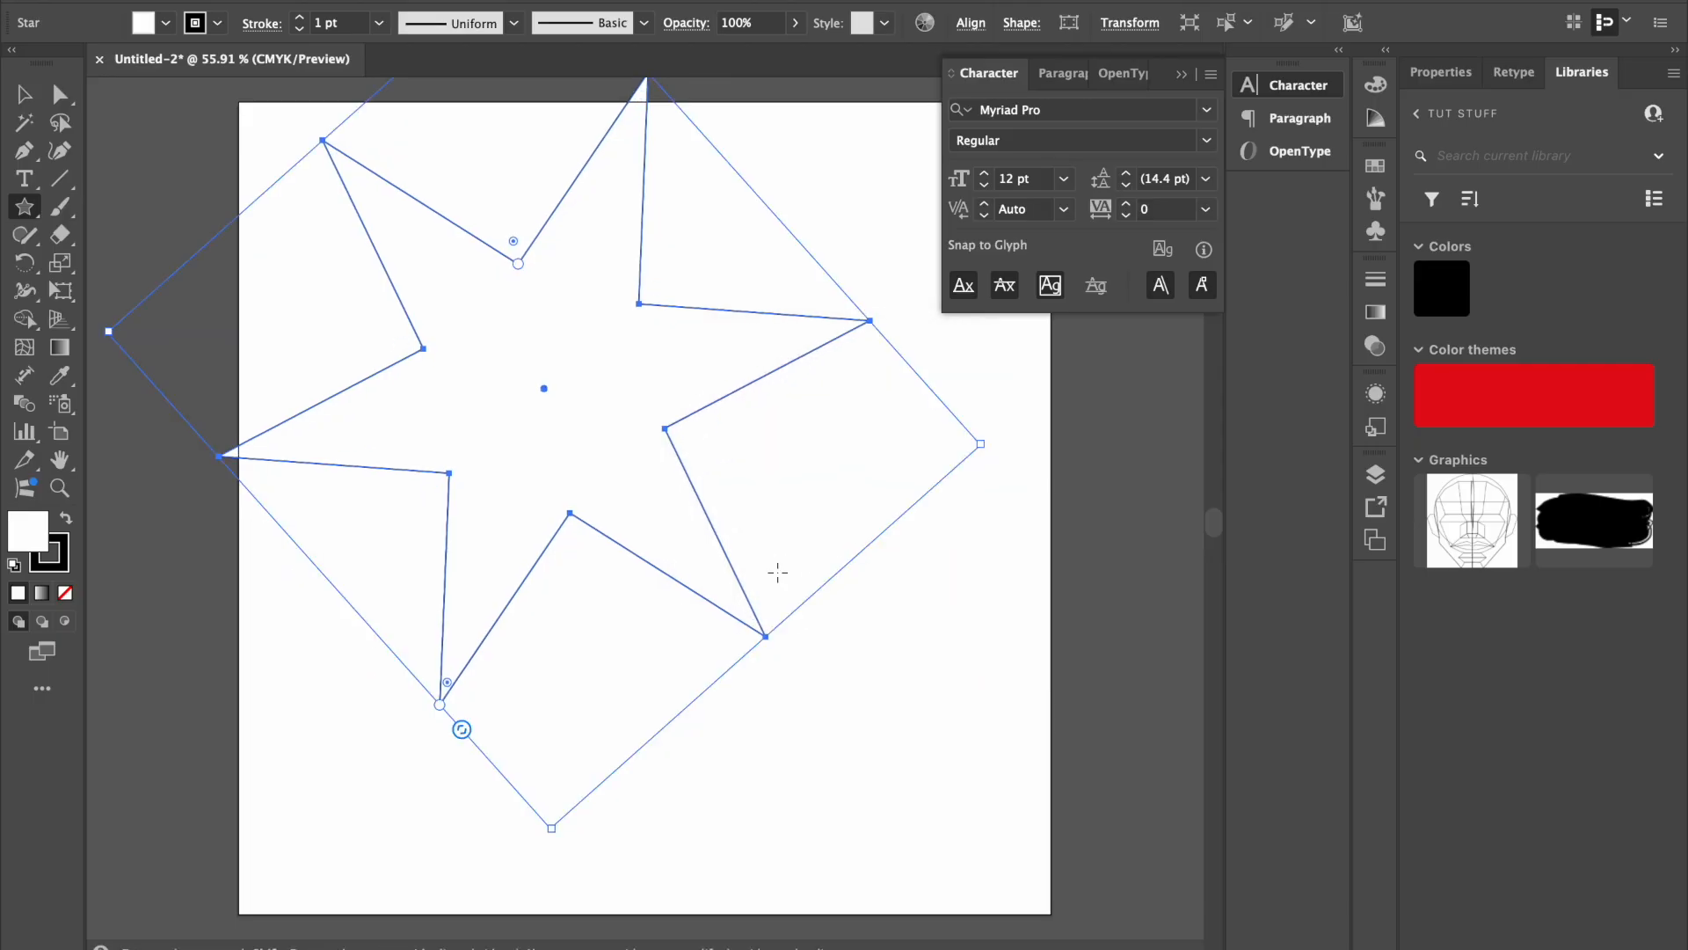
pyautogui.press('Delete')
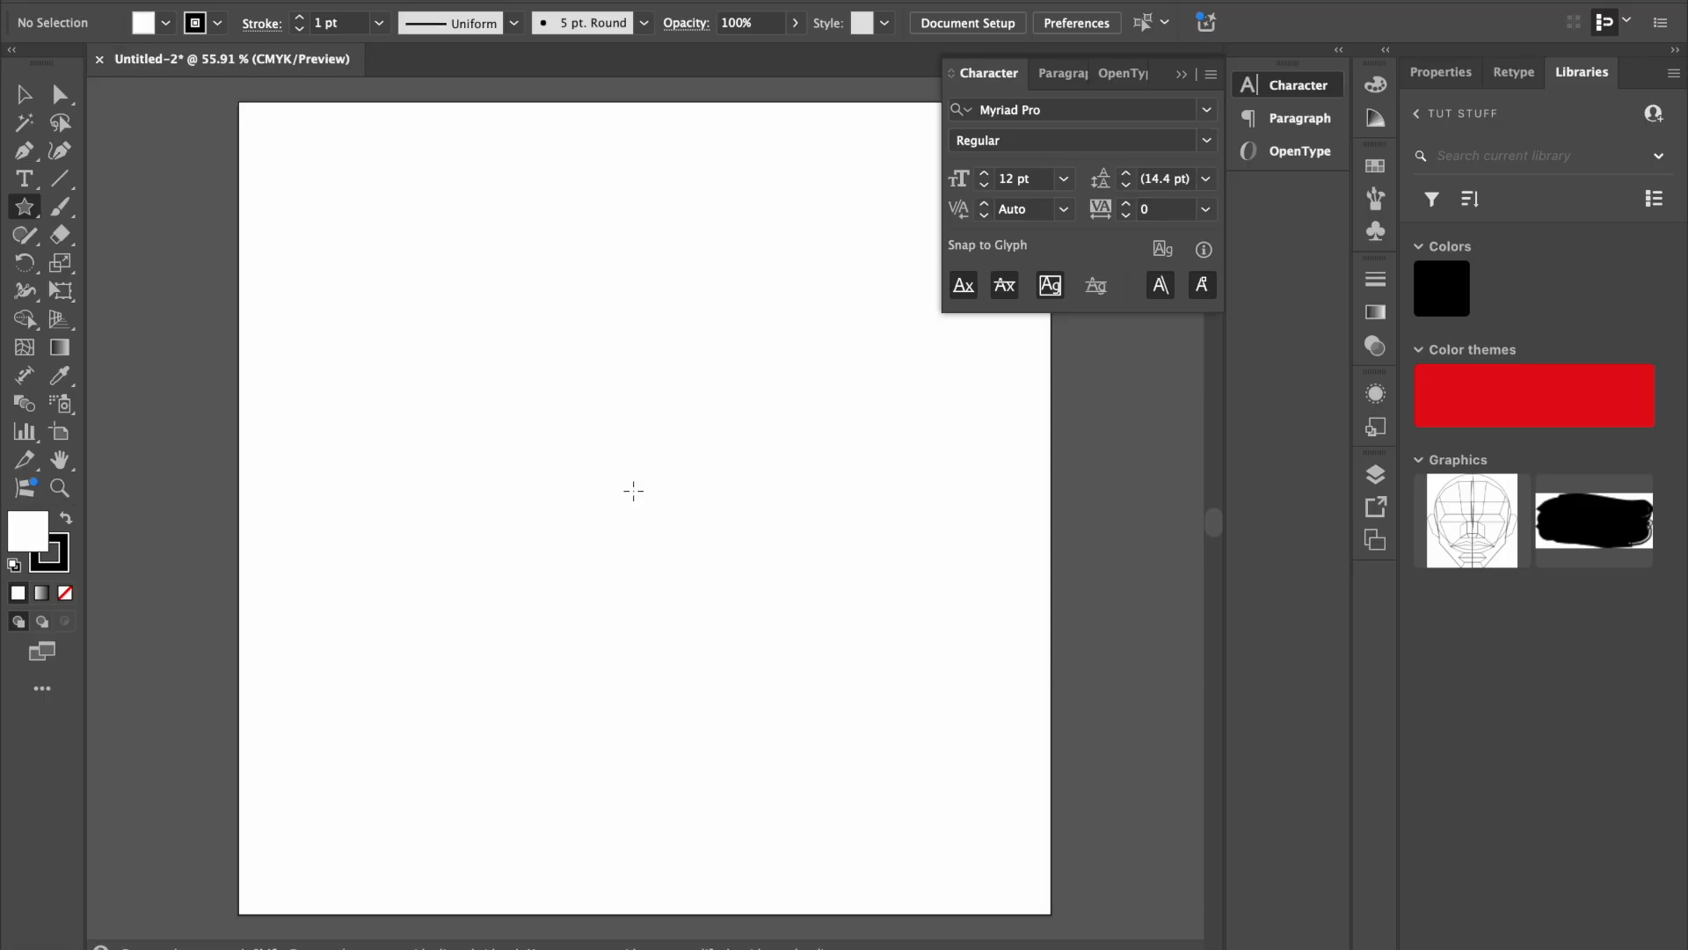
pyautogui.moveTo(633, 490)
pyautogui.mouseDown()
pyautogui.moveTo(697, 671)
pyautogui.moveTo(732, 703)
pyautogui.mouseUp()
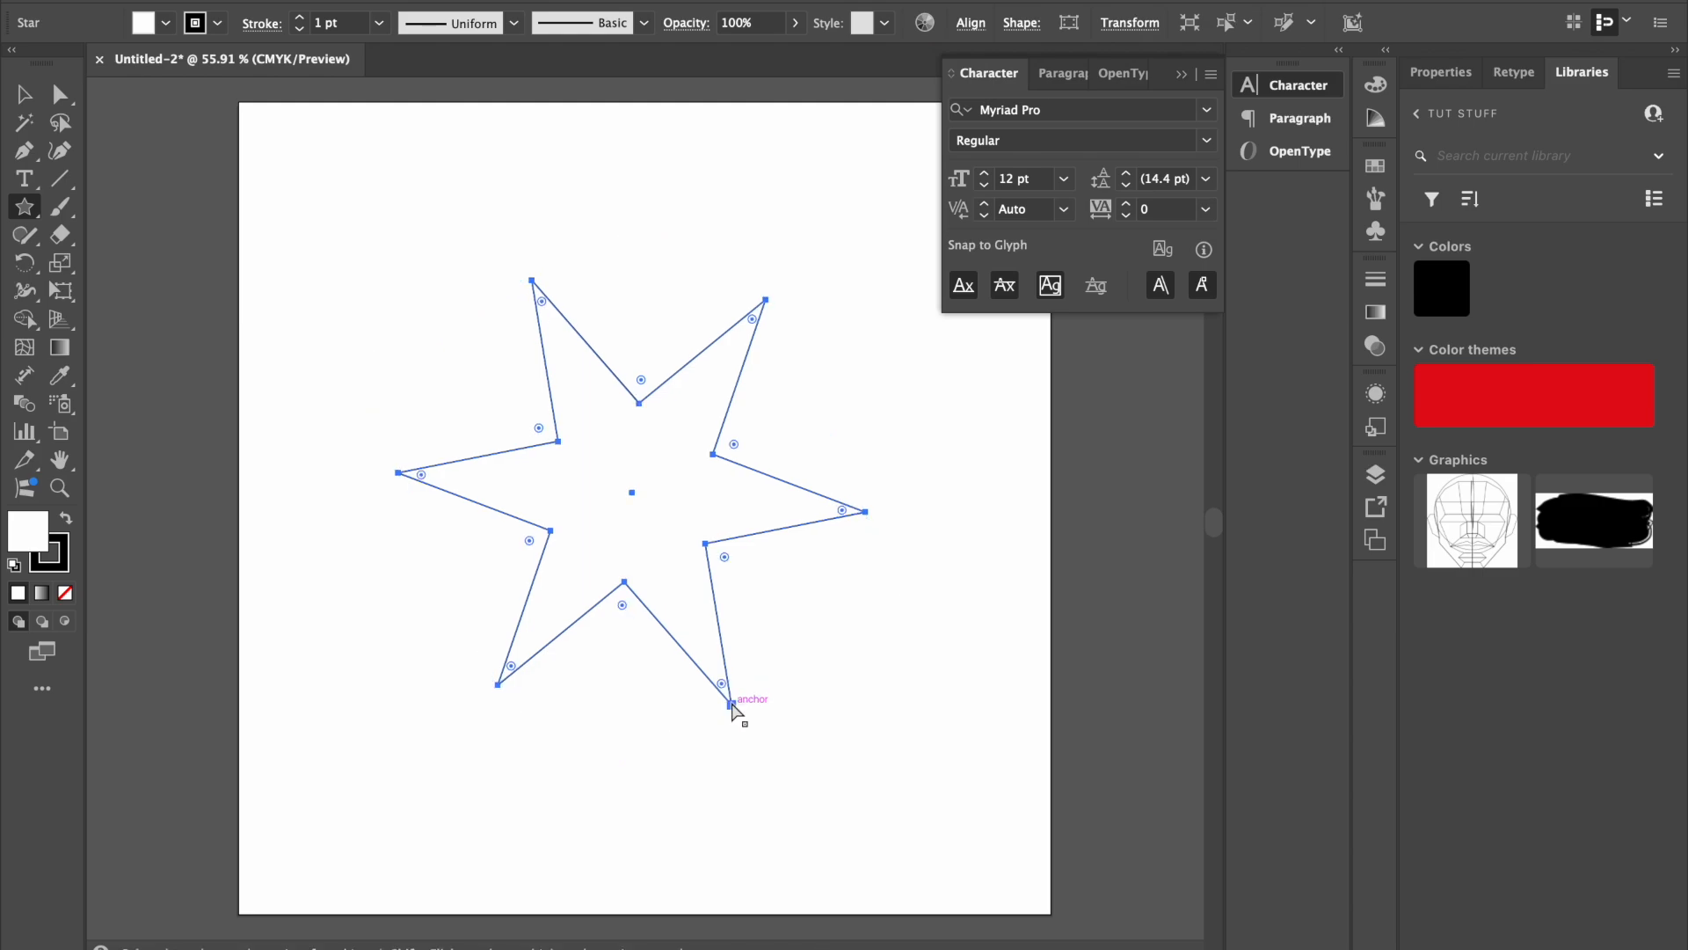
pyautogui.press('Delete')
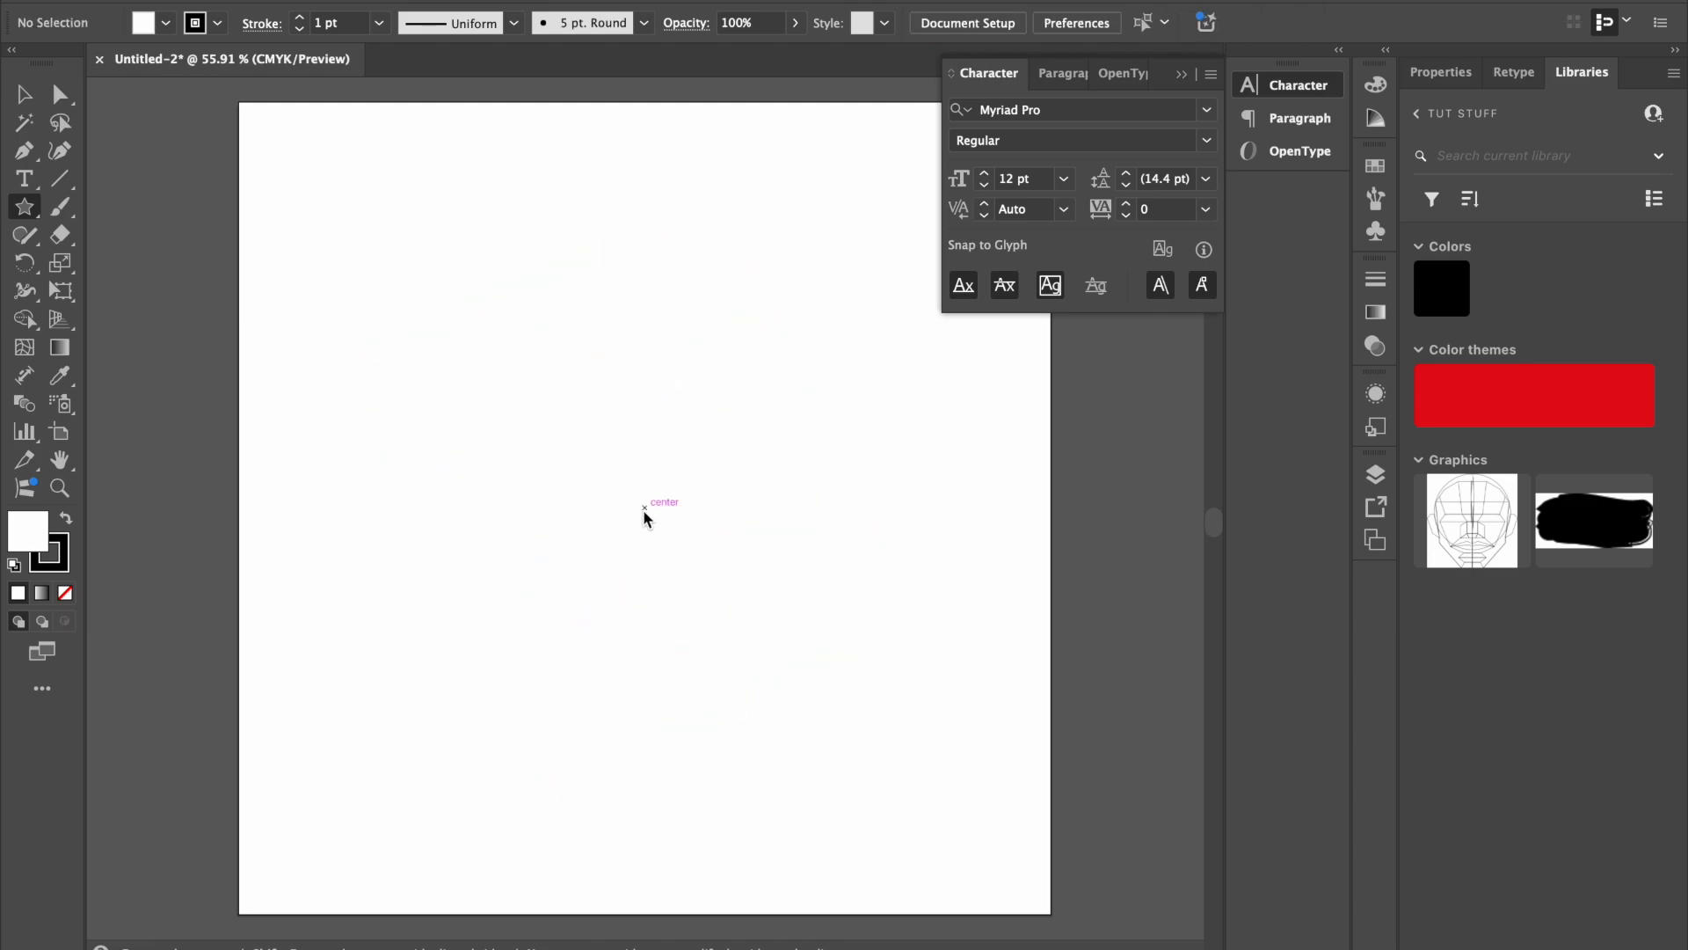
# - Draw a three-pointed star from the artboard's centre, with one point facing straight down
pyautogui.moveTo(644, 507); pyautogui.dragTo(640, 811)
pyautogui.press('Down')
pyautogui.press('Down')
pyautogui.press('Down')
# - Try to move the star's three inner anchor points together with the Direct Selection tool
pyautogui.press('a')
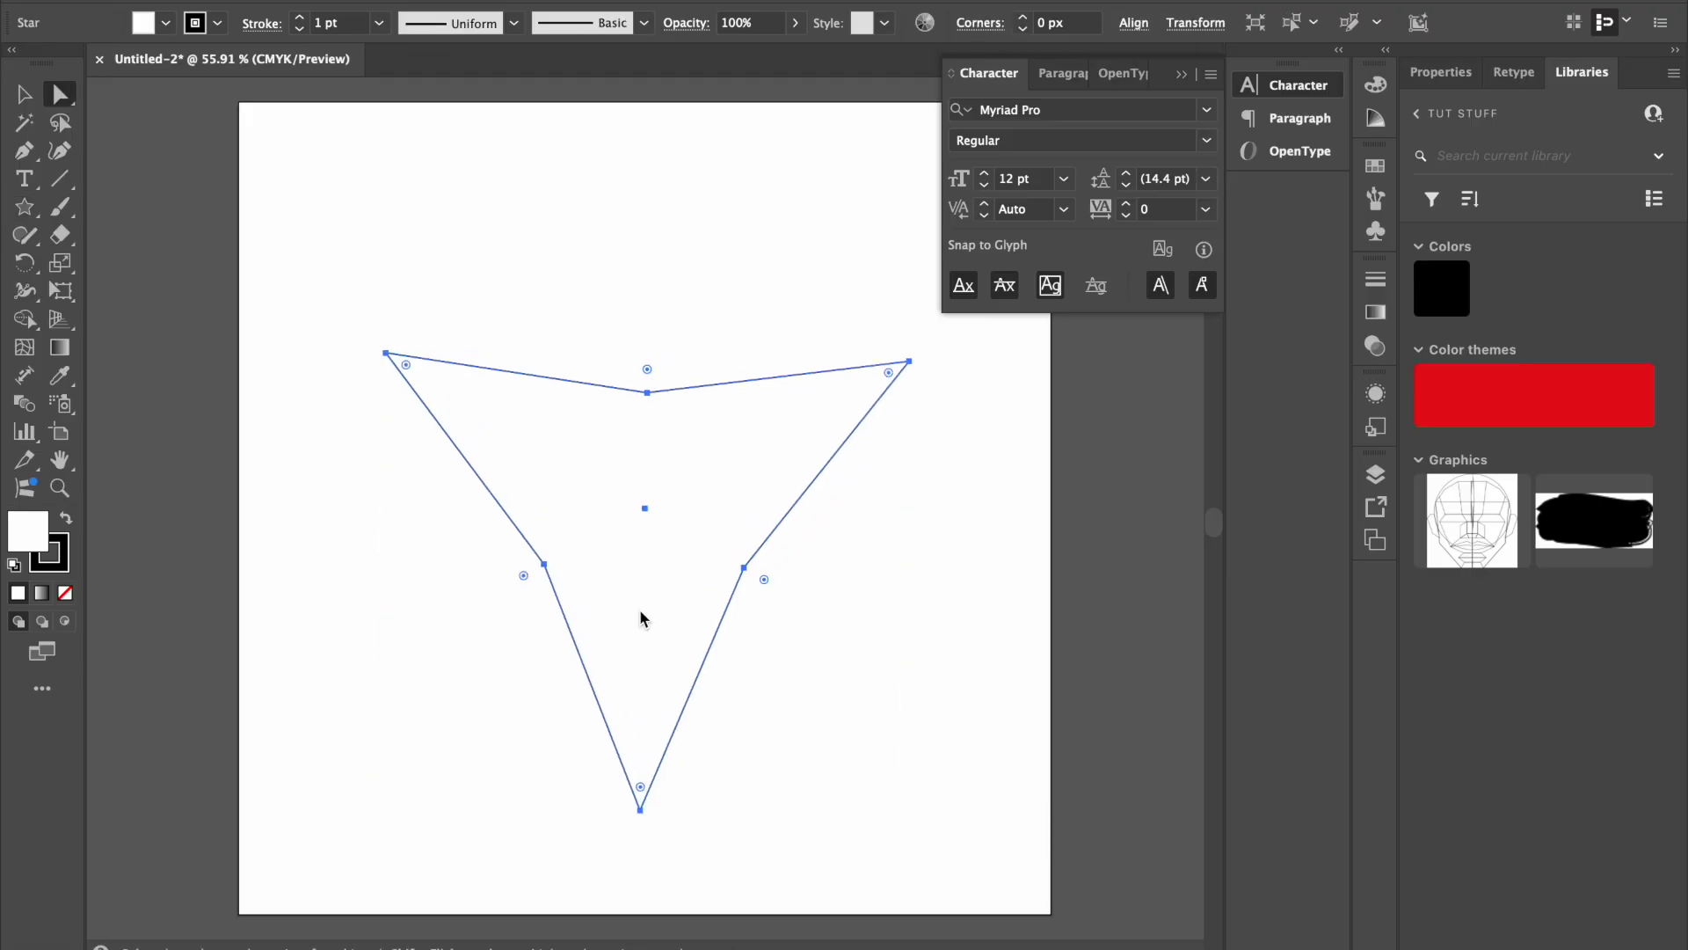
pyautogui.click(650, 402)
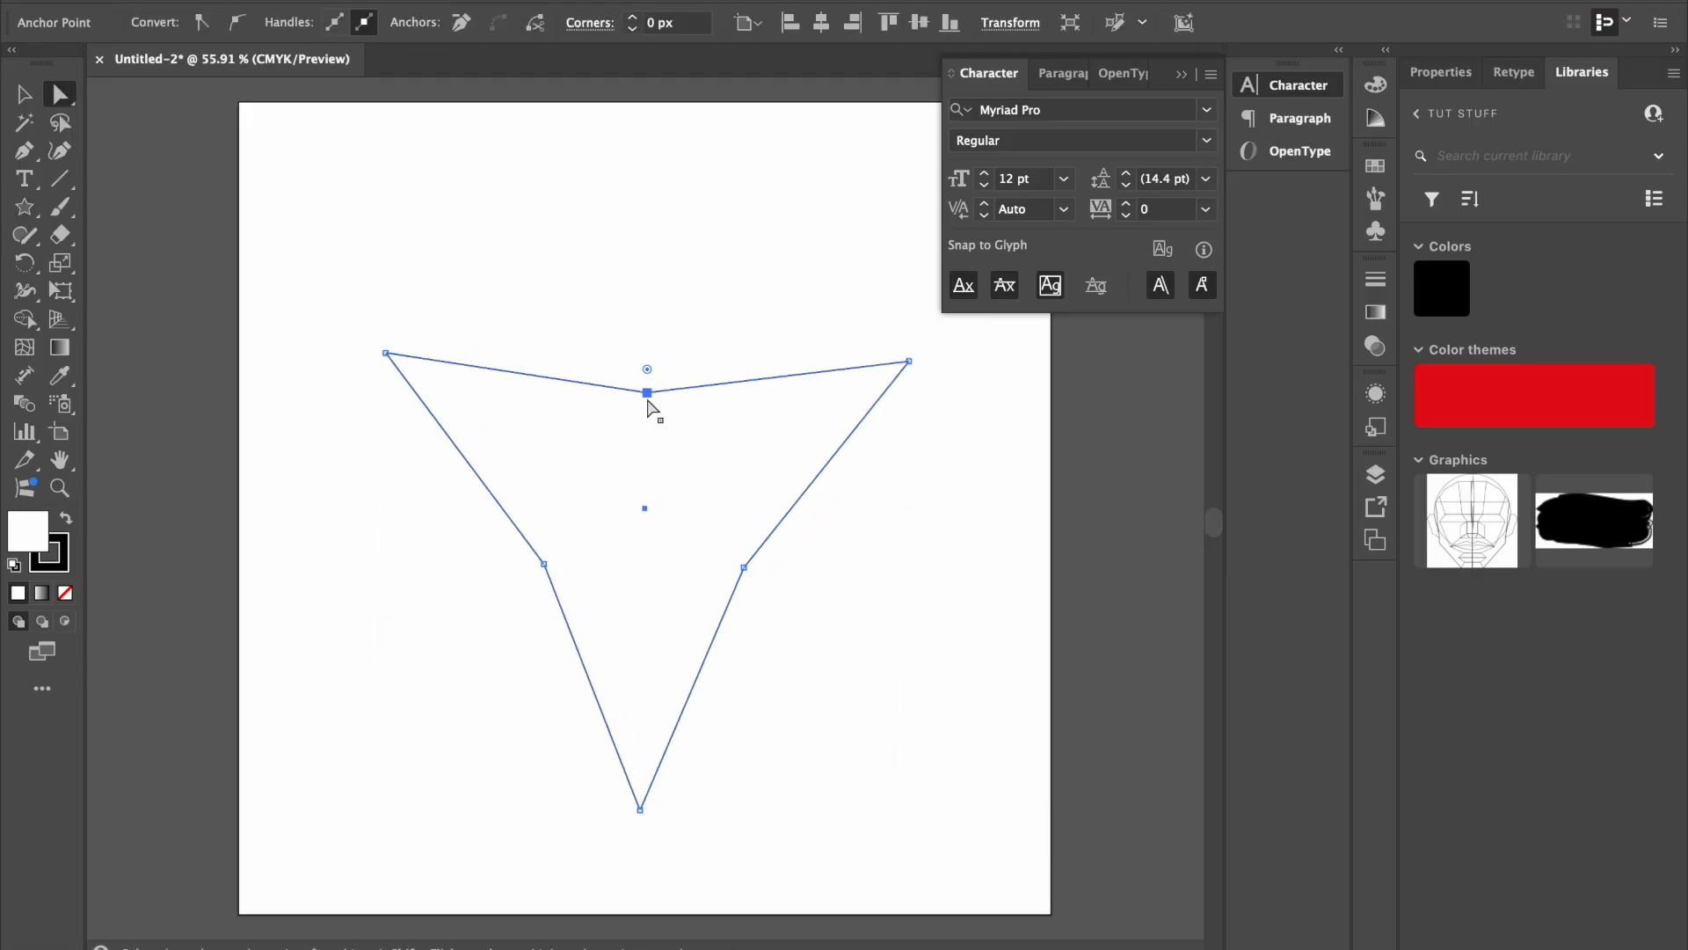
pyautogui.keyDown('shift'); pyautogui.click(544, 564); pyautogui.keyUp('shift')
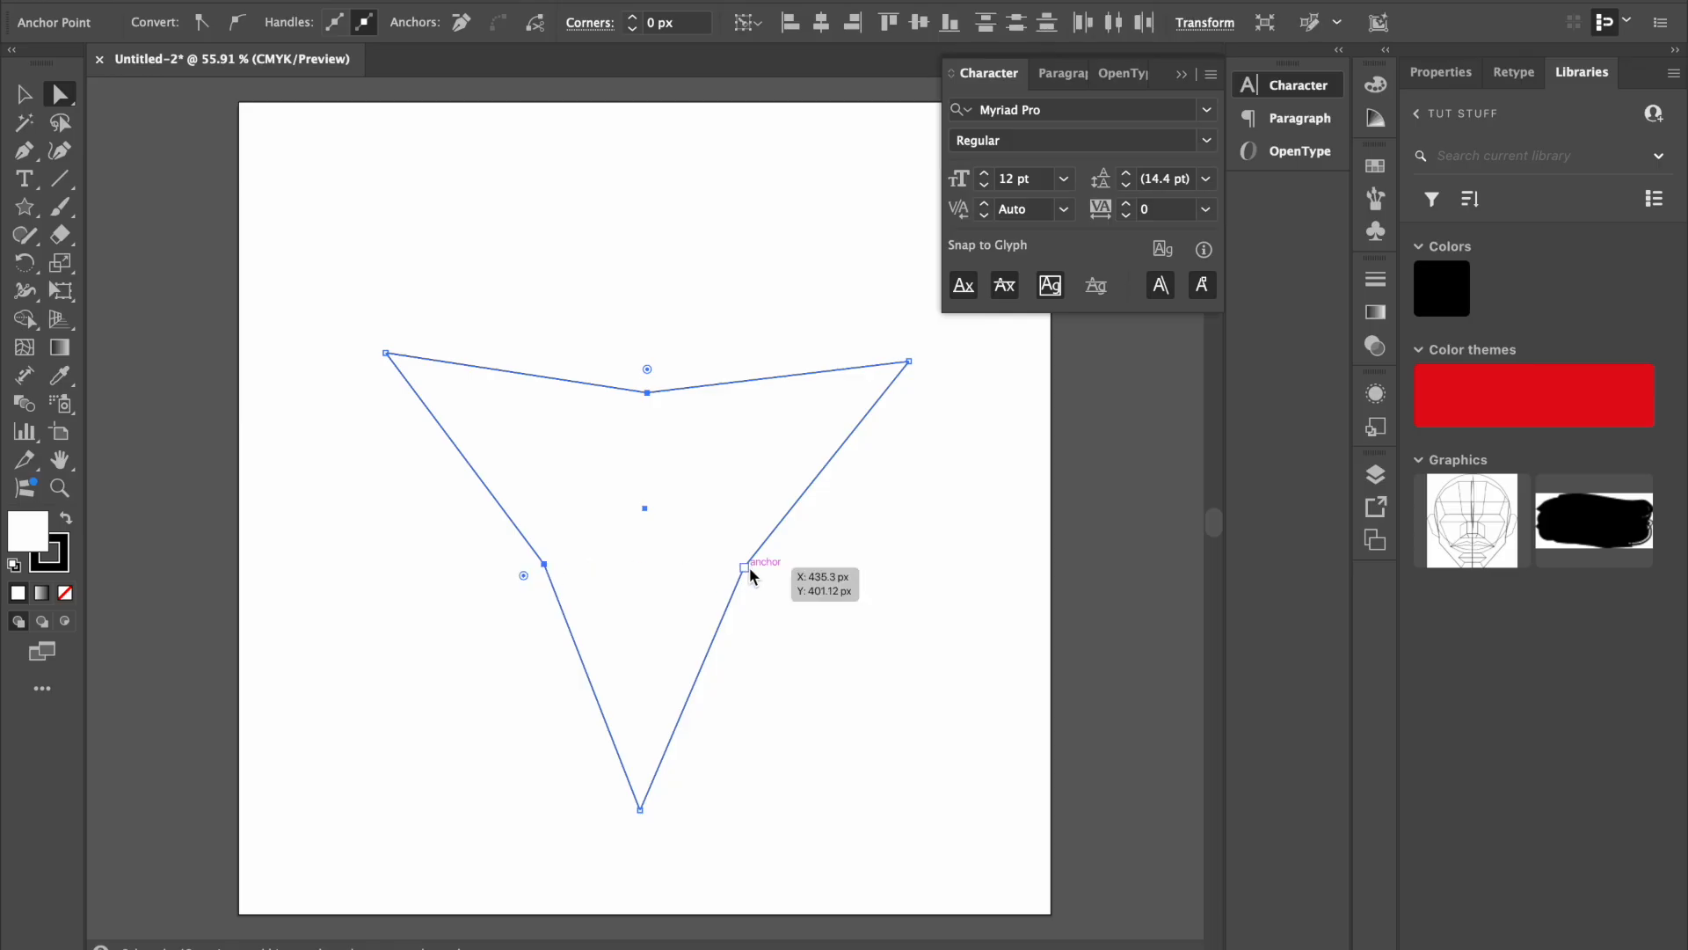
pyautogui.keyDown('shift'); pyautogui.click(745, 567); pyautogui.keyUp('shift')
pyautogui.moveTo(752, 561); pyautogui.dragTo(716, 561)
pyautogui.hotkey('ctrl', 'z')
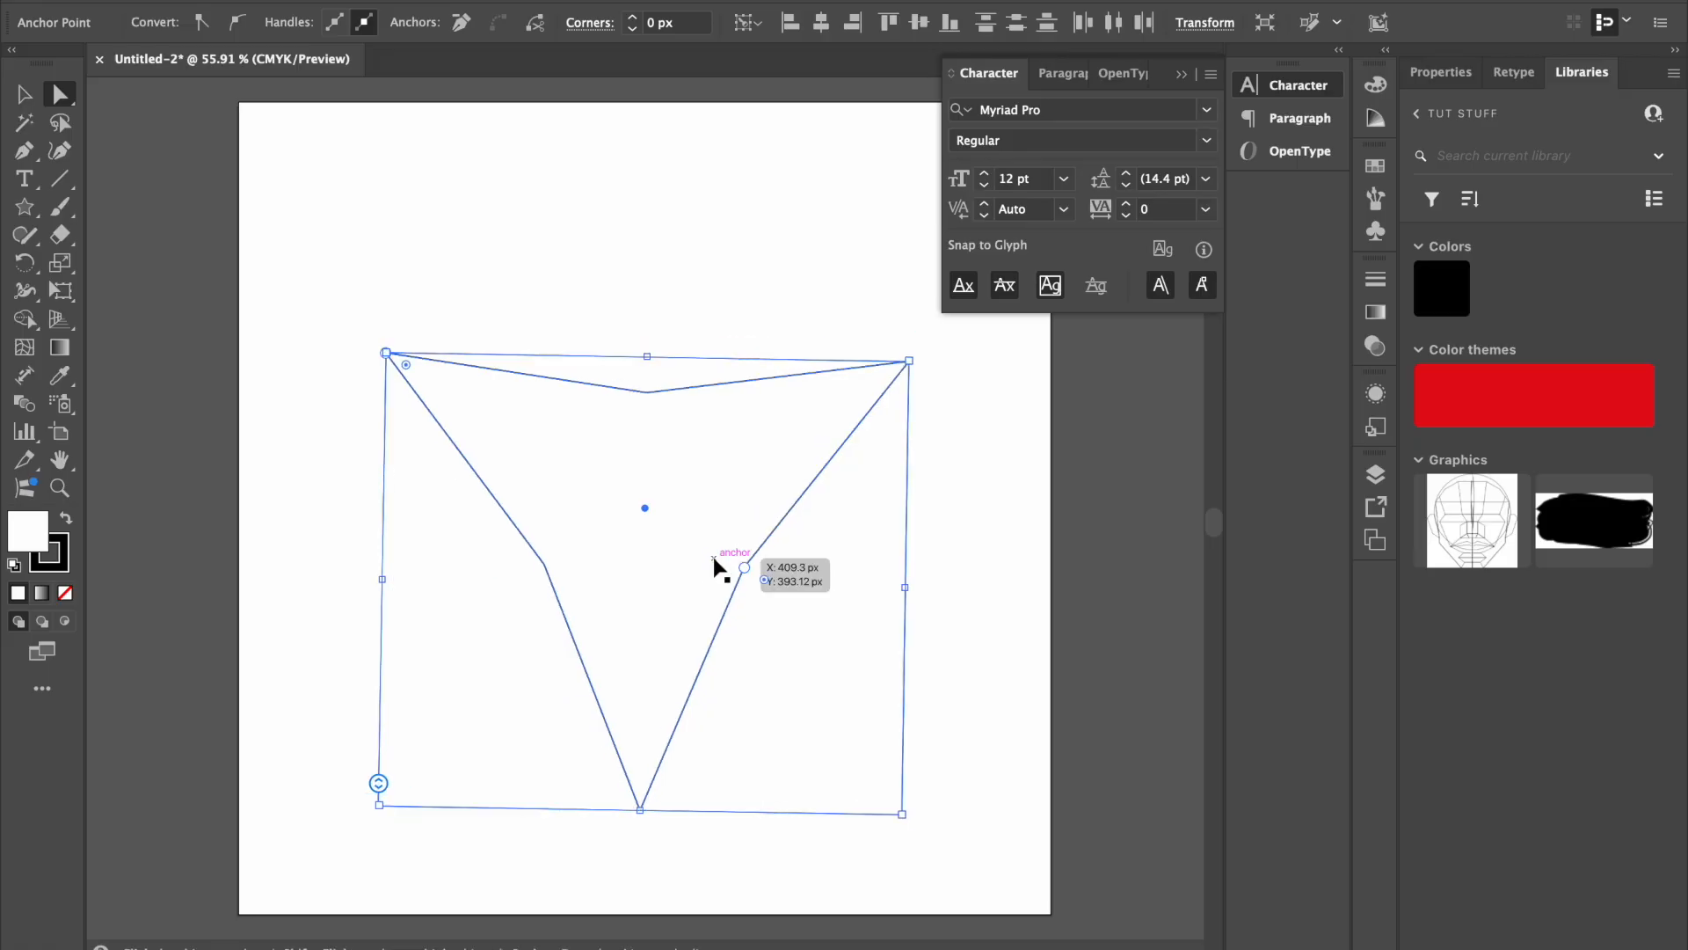
pyautogui.keyDown('shift'); pyautogui.click(545, 563); pyautogui.keyUp('shift')
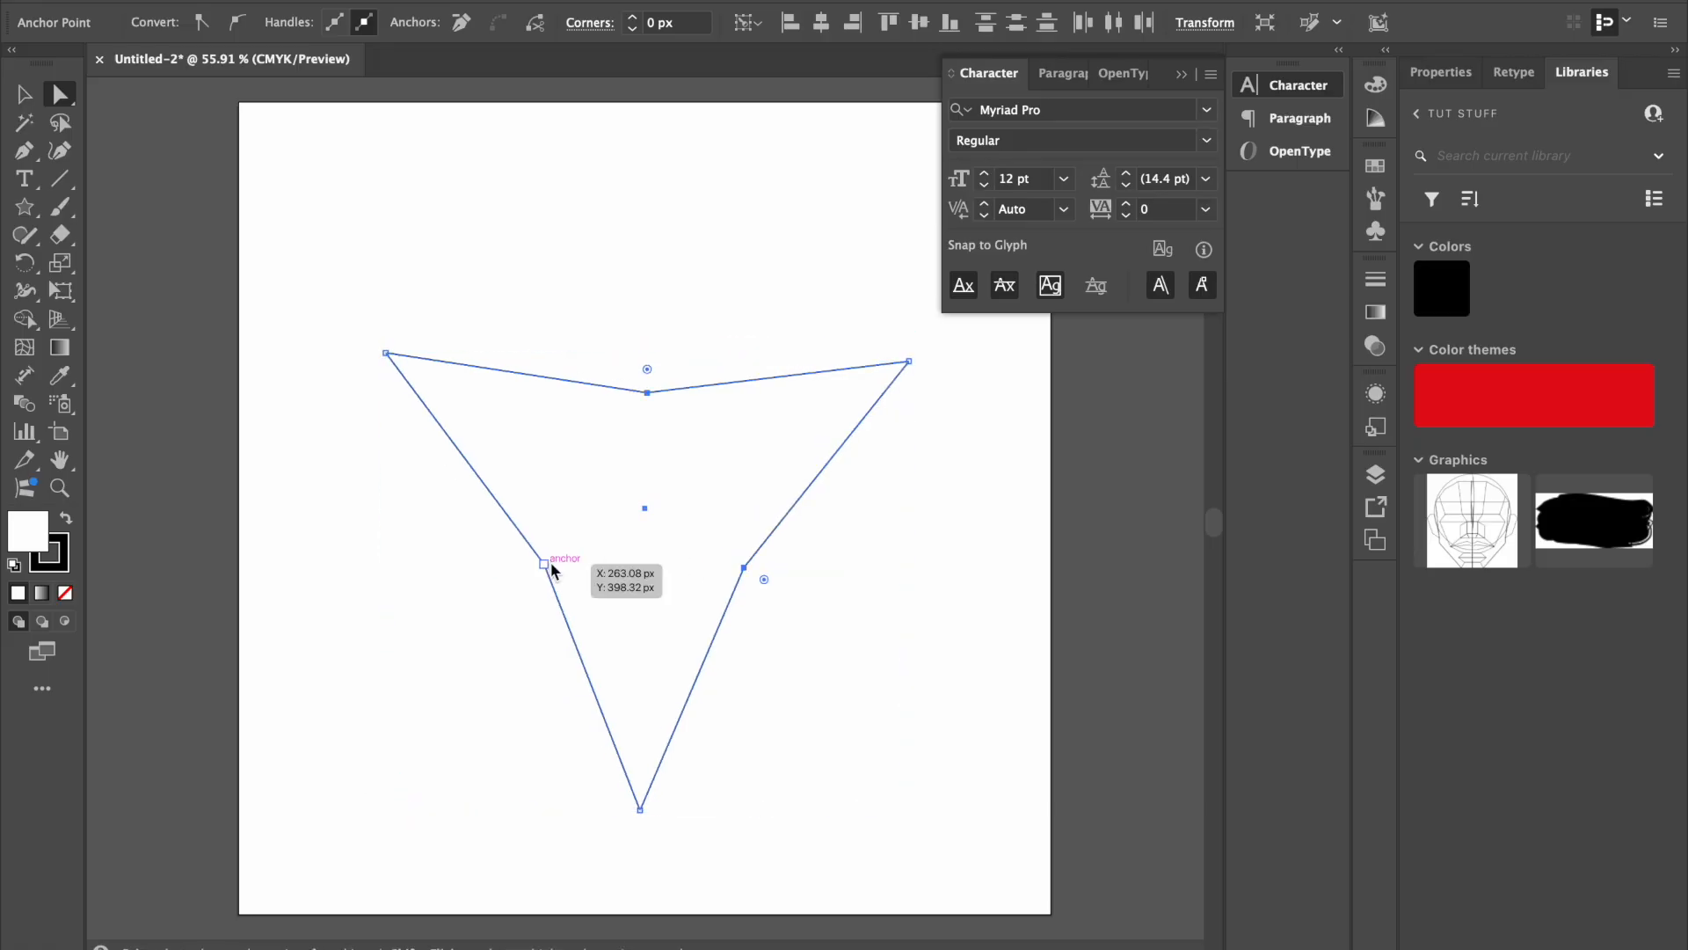
pyautogui.moveTo(744, 567); pyautogui.dragTo(640, 572)
pyautogui.hotkey('ctrl', 'z')
pyautogui.moveTo(746, 571); pyautogui.dragTo(686, 530)
pyautogui.hotkey('ctrl', 'z')
pyautogui.click(874, 567)
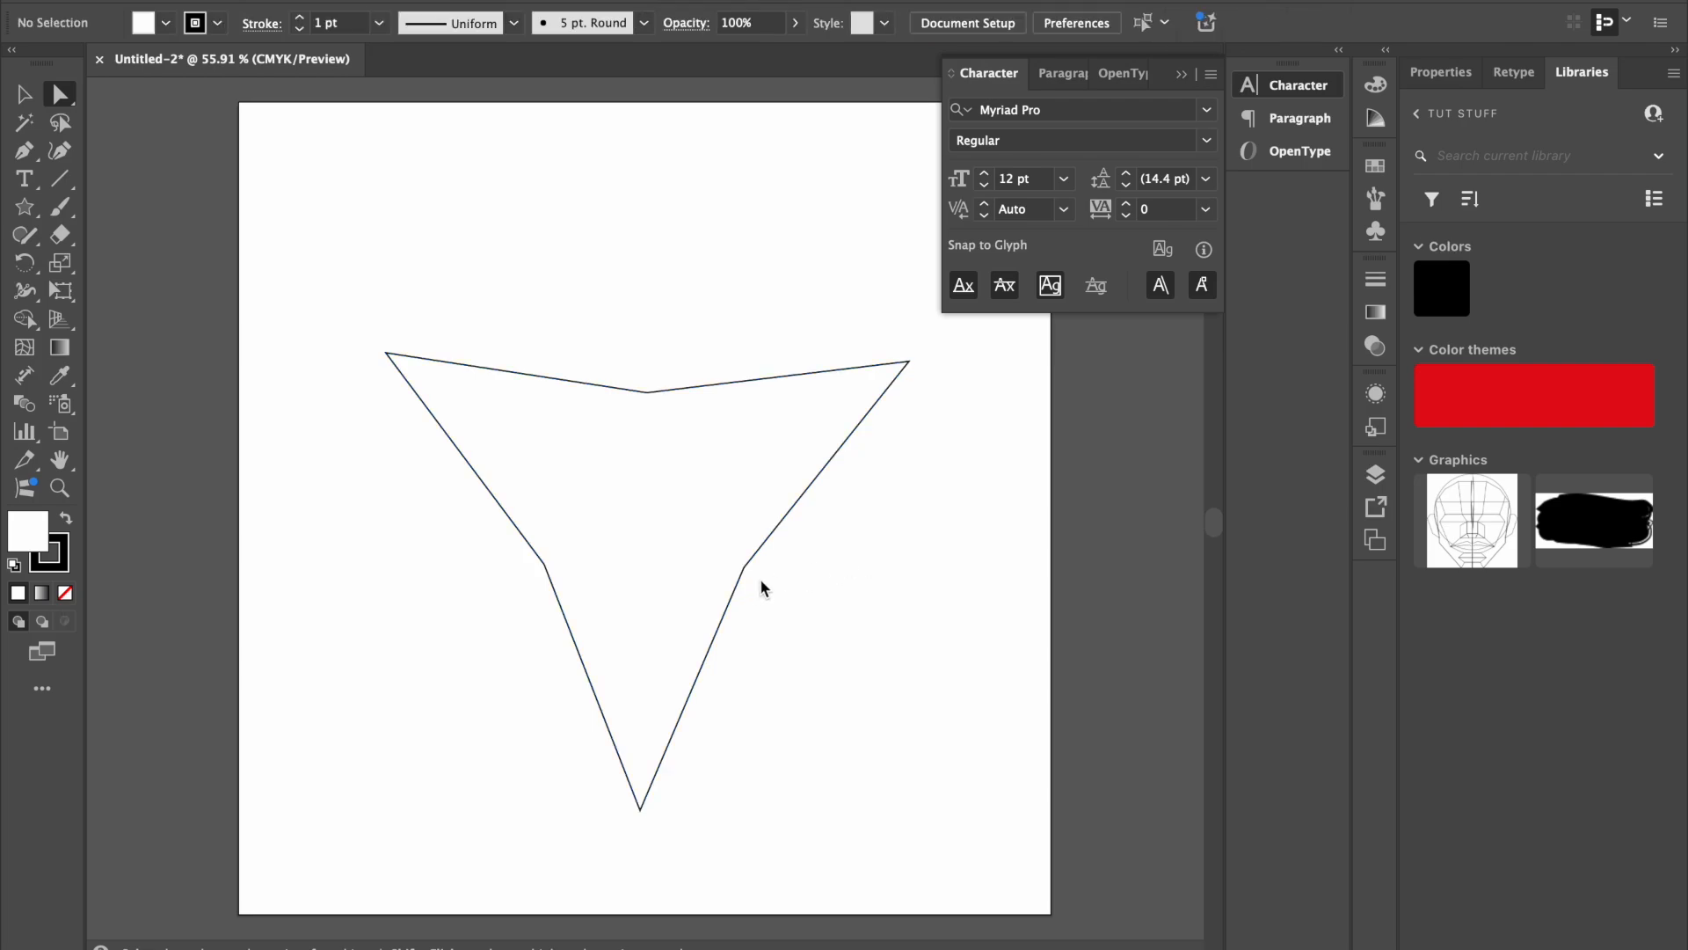
# - Move each of the star's three inner anchor points onto its centre to collapse the shape into a Y
pyautogui.click(744, 567)
pyautogui.moveTo(744, 567); pyautogui.dragTo(648, 512)
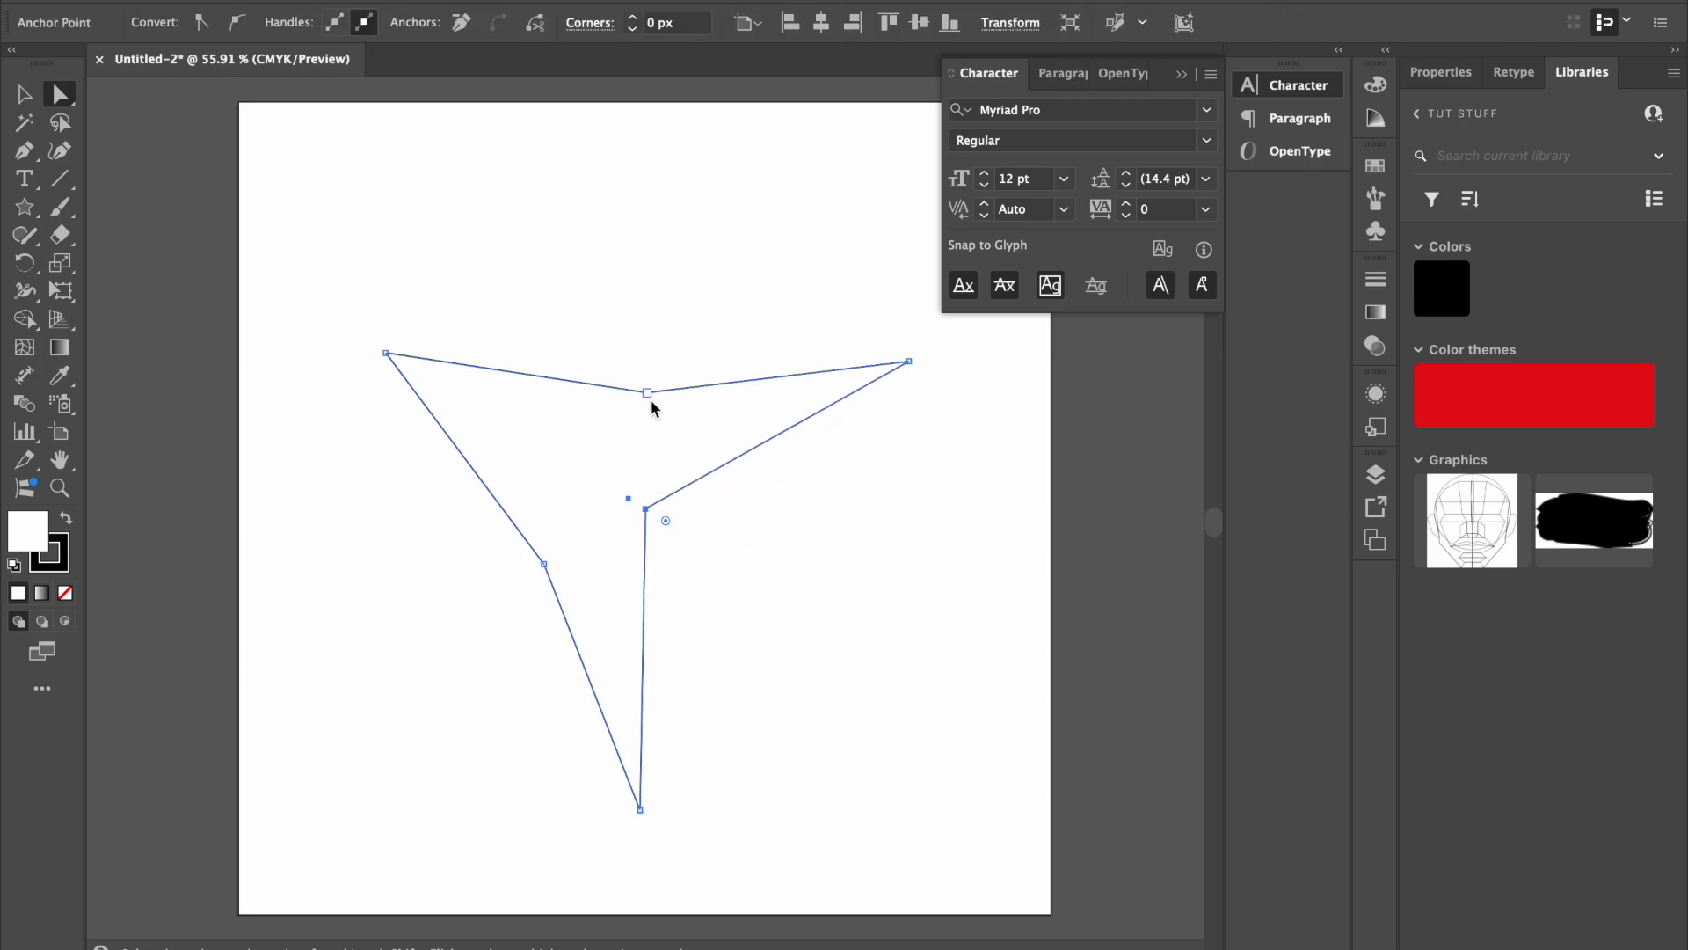
pyautogui.click(648, 392)
pyautogui.moveTo(649, 404); pyautogui.dragTo(647, 510)
pyautogui.click(546, 565)
pyautogui.moveTo(545, 565); pyautogui.dragTo(646, 510)
# - Try to start a Pen tool path from the end of the Y's upper-right arm
pyautogui.press('p')
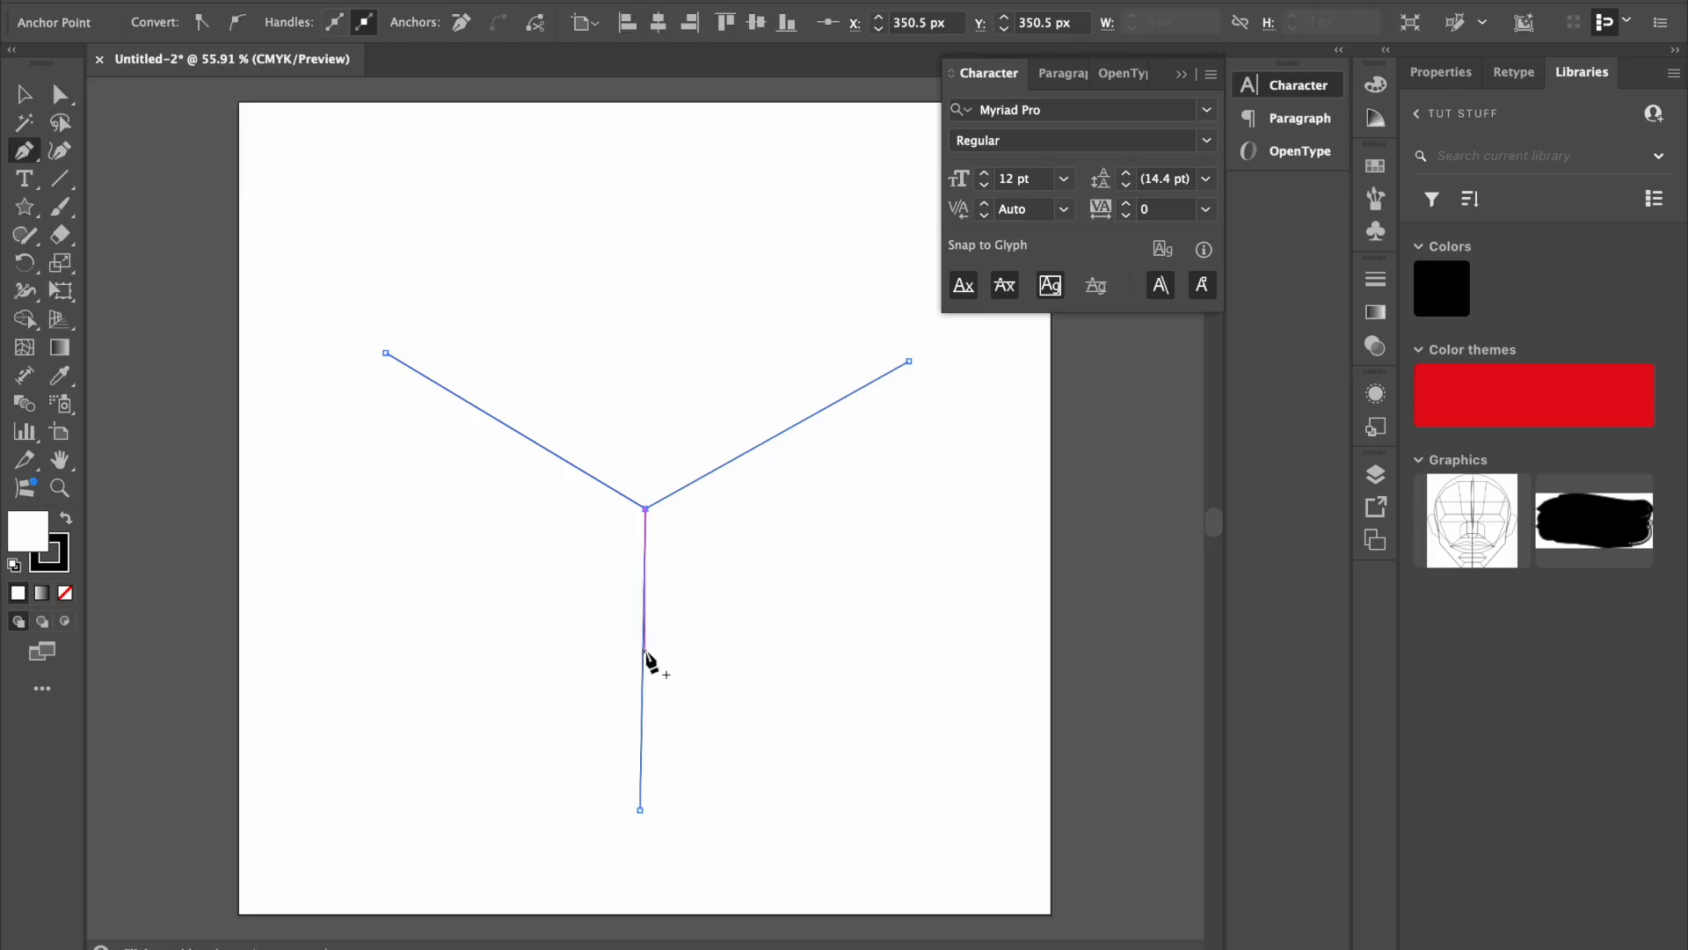
pyautogui.click(910, 365)
pyautogui.hotkey('ctrl', 'z')
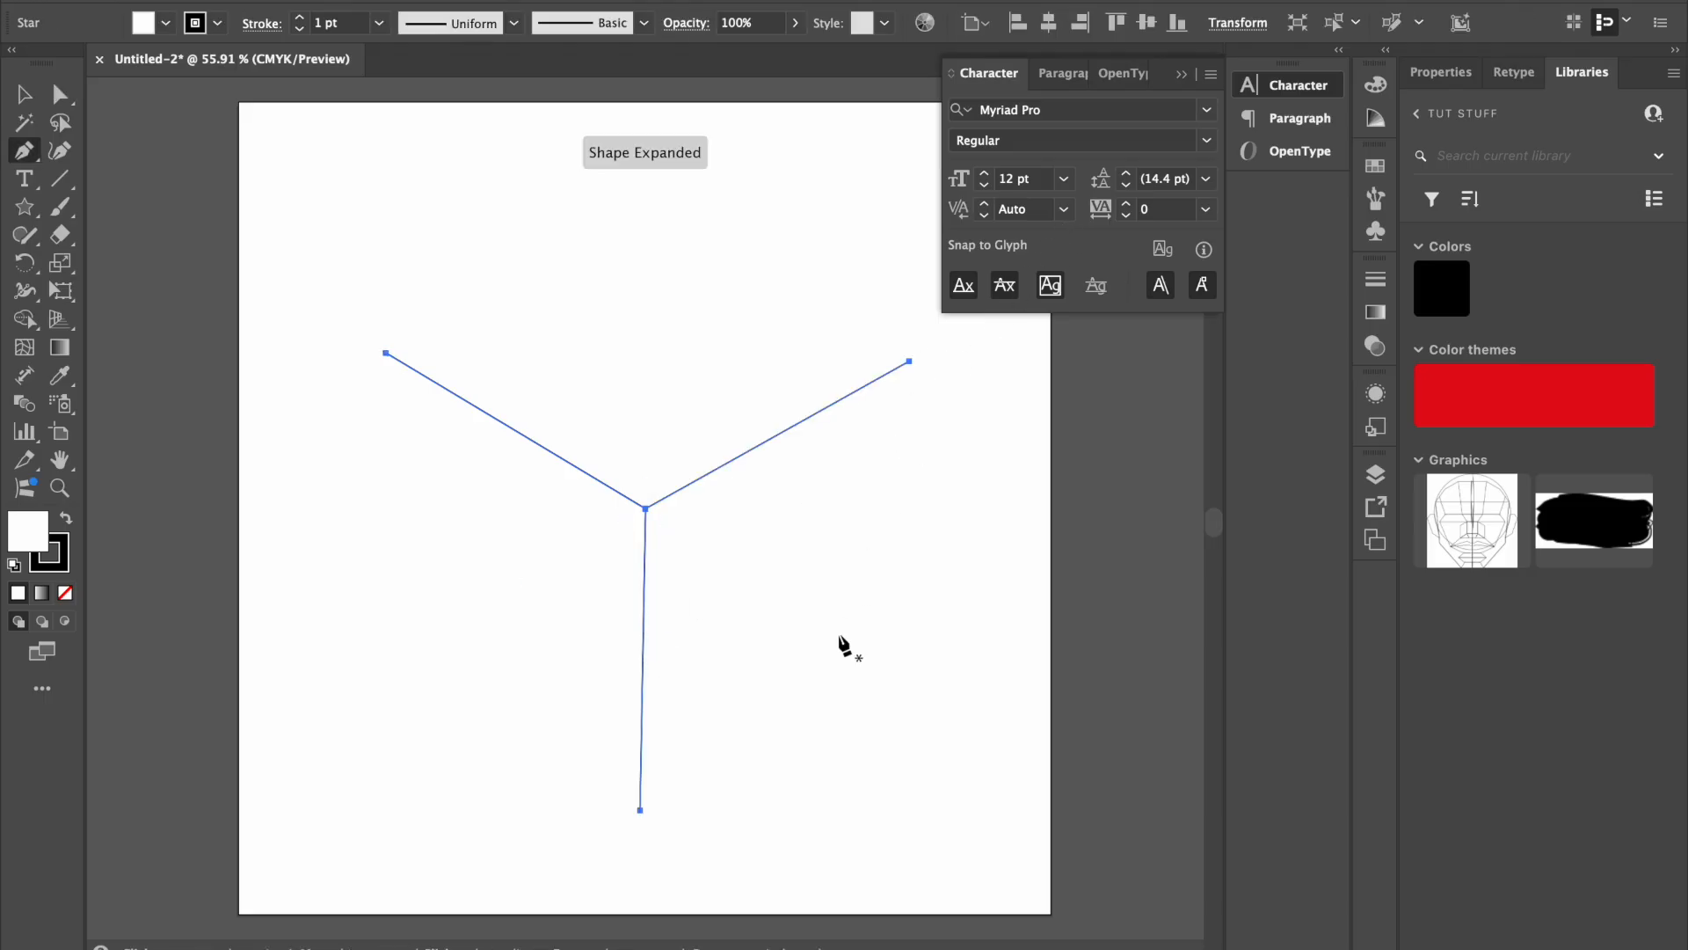
pyautogui.click(909, 365)
pyautogui.click(1020, 523)
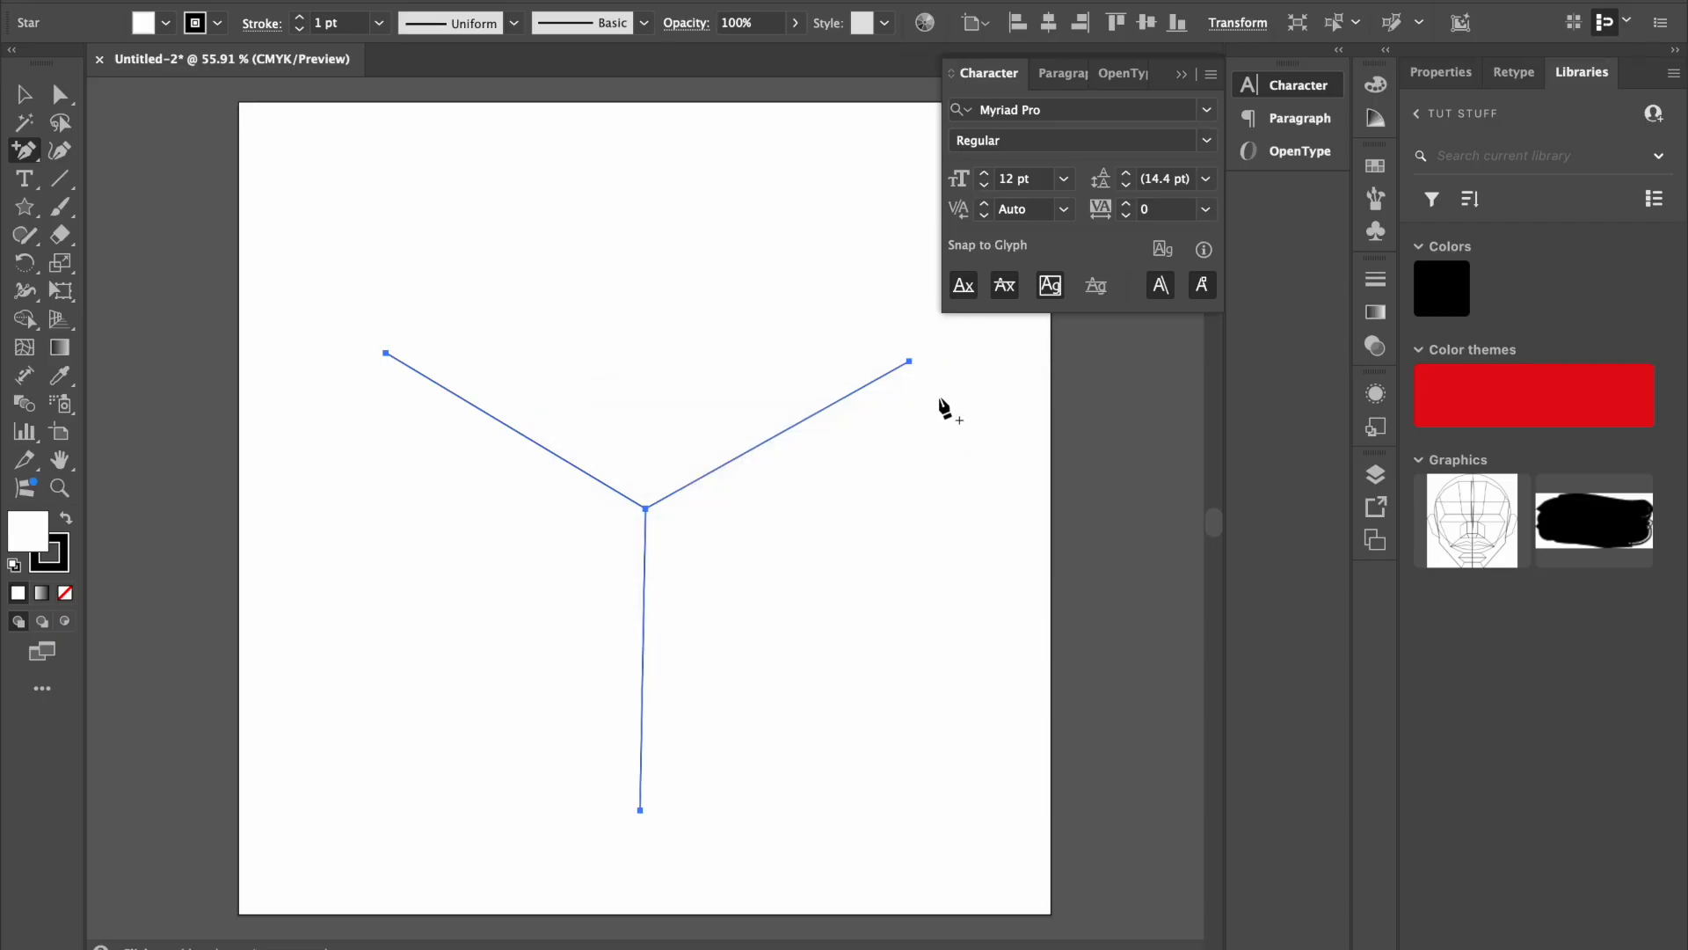
pyautogui.click(904, 366)
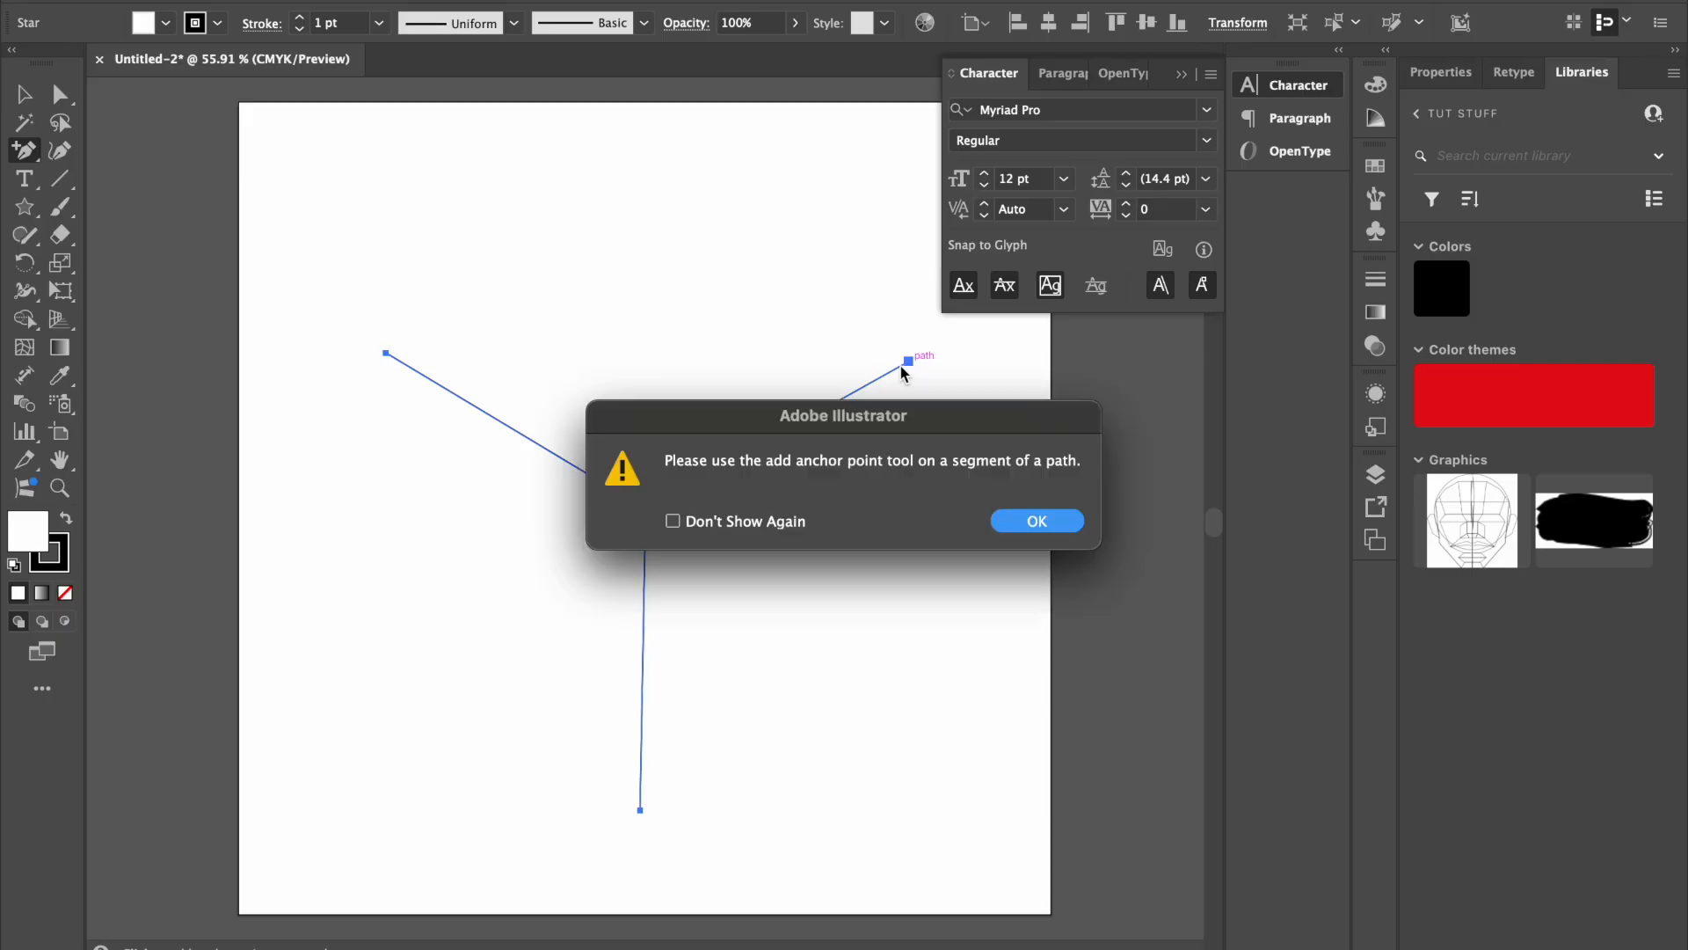
pyautogui.click(1019, 523)
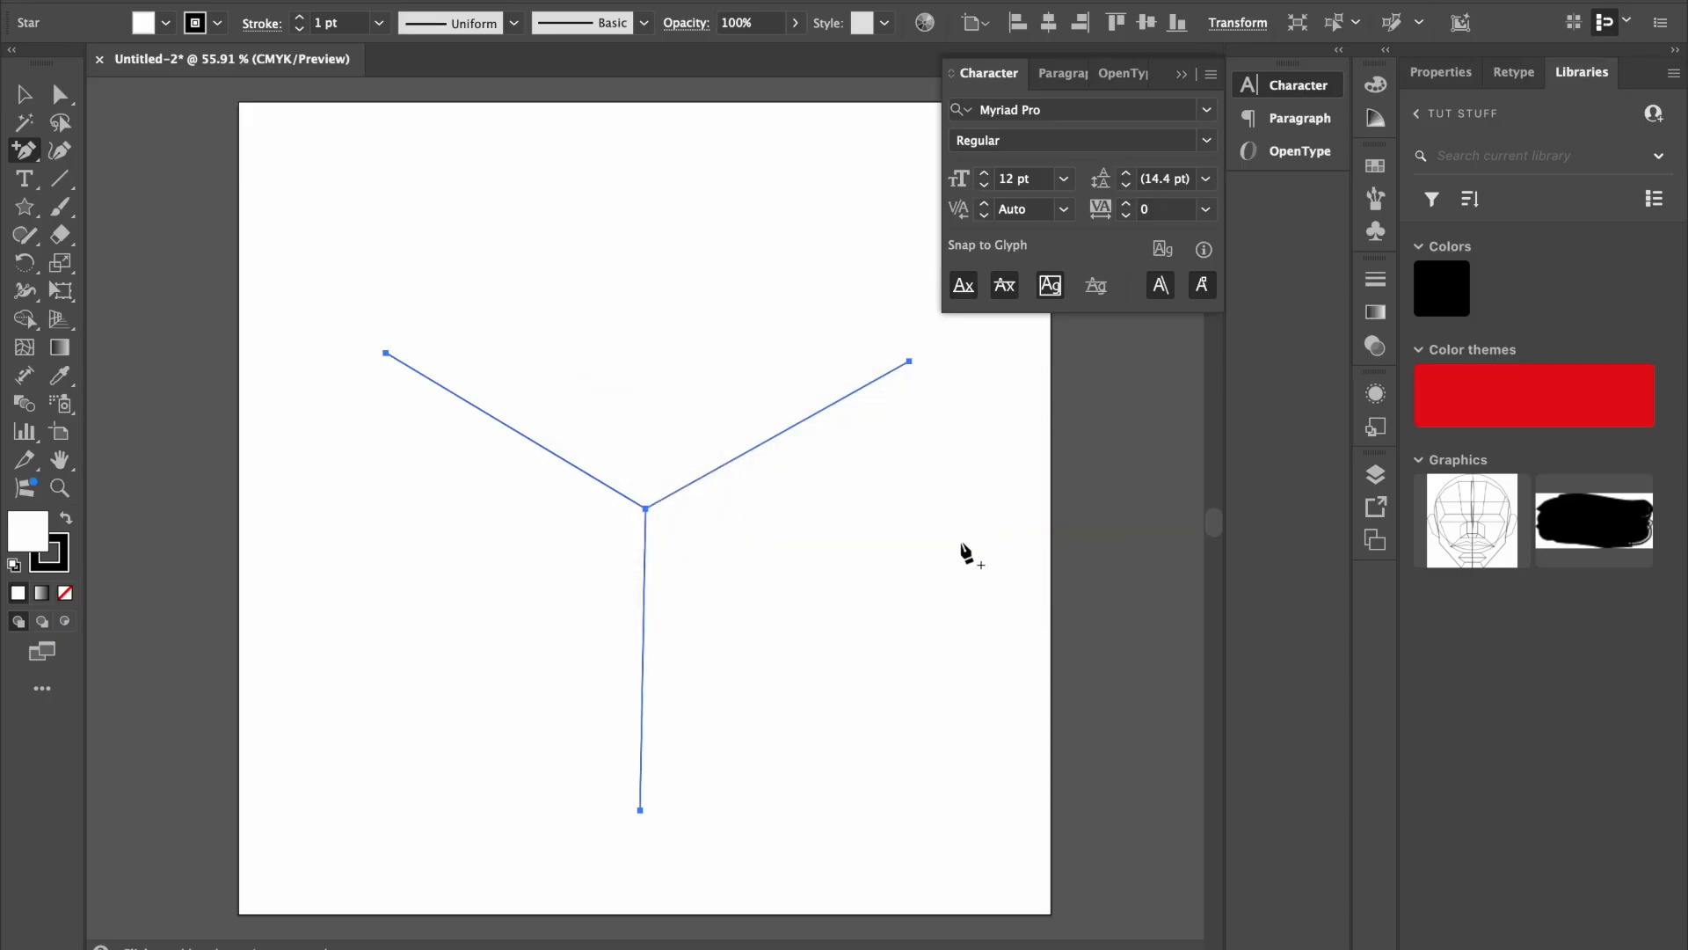
pyautogui.press('l')
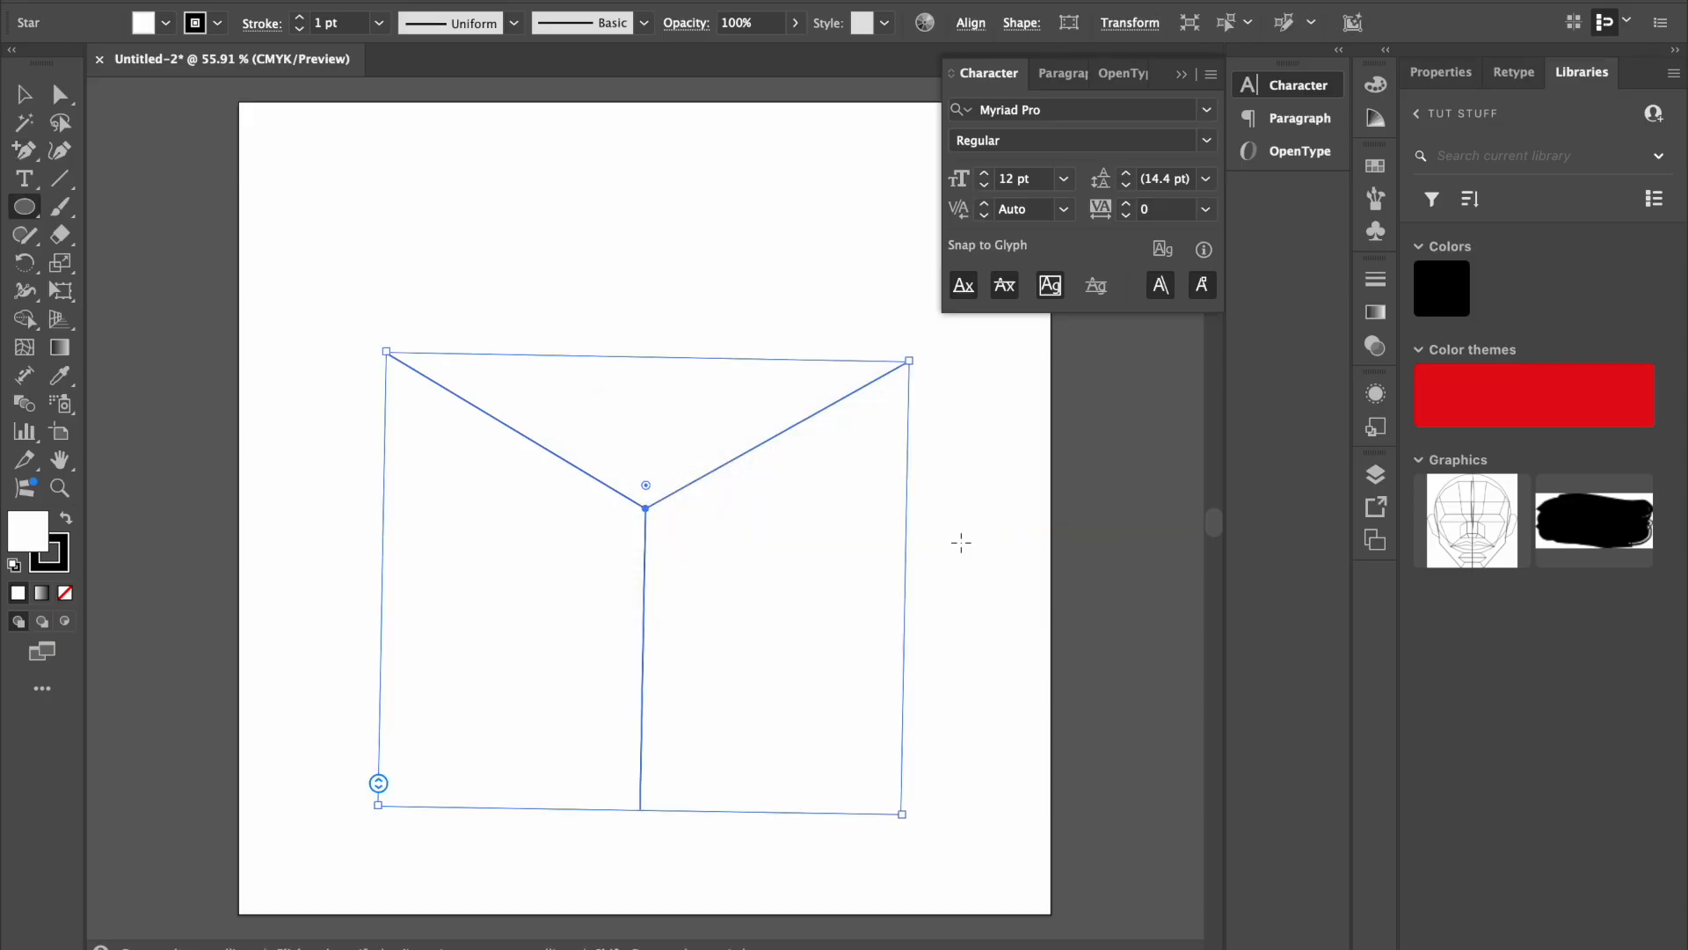
pyautogui.press('p')
# - Try to paint the cube's right face outline with the Paintbrush, from the upper-right arm's end to the lower arm's end
pyautogui.press('b')
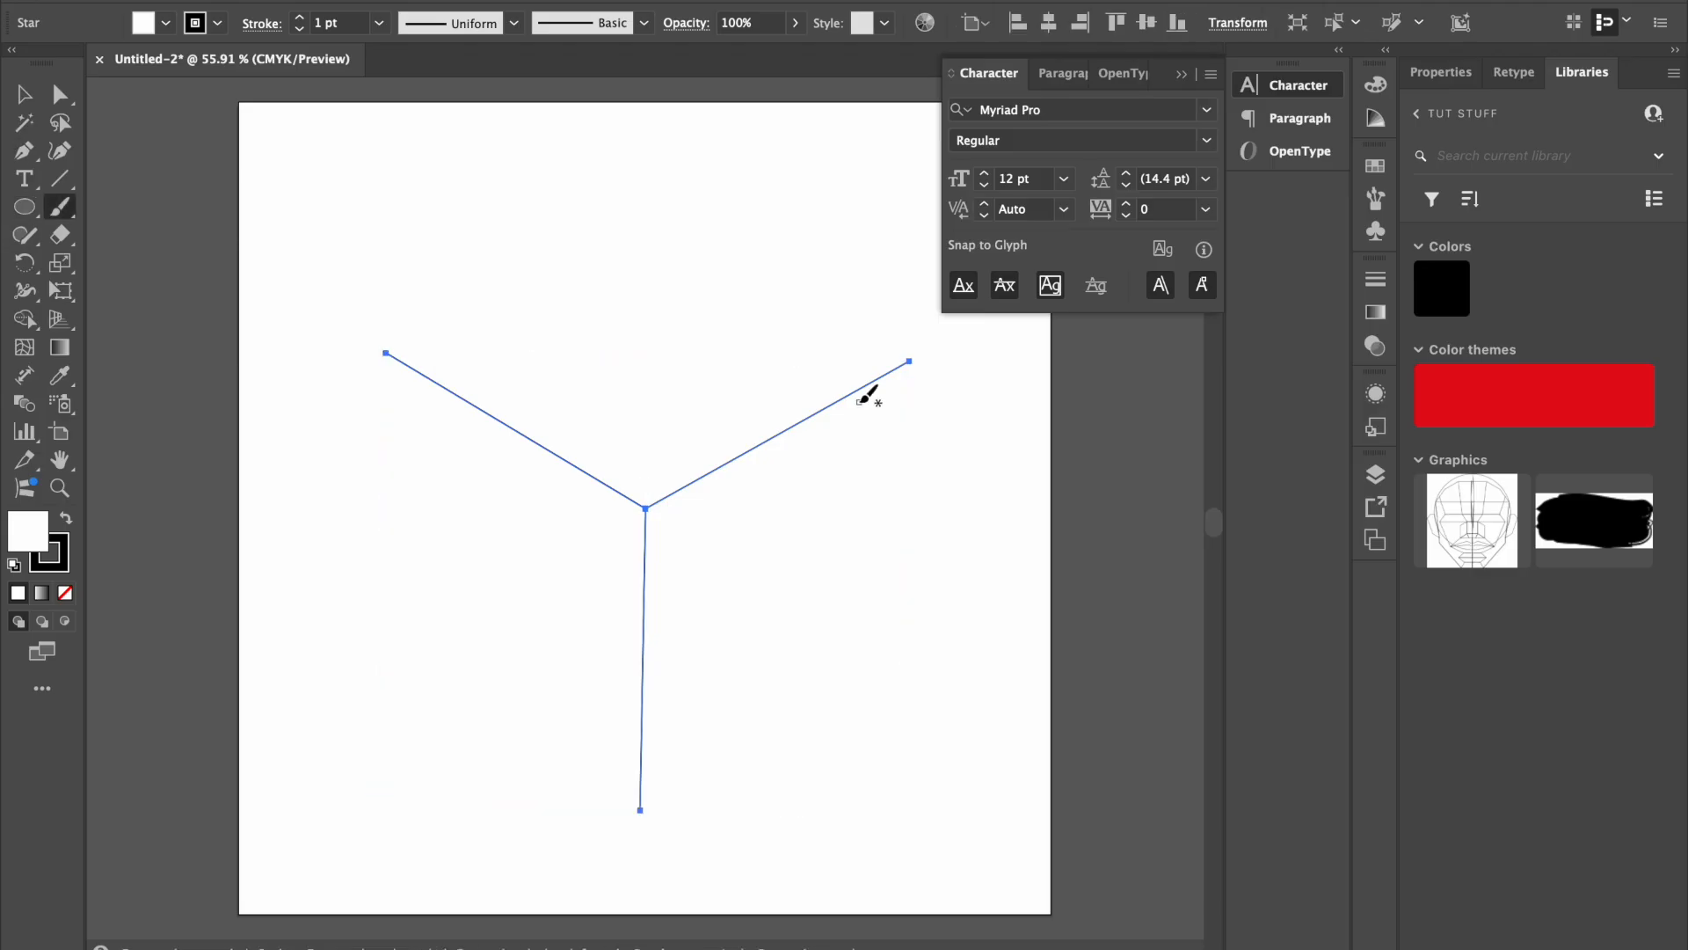
pyautogui.click(909, 361)
pyautogui.click(918, 641)
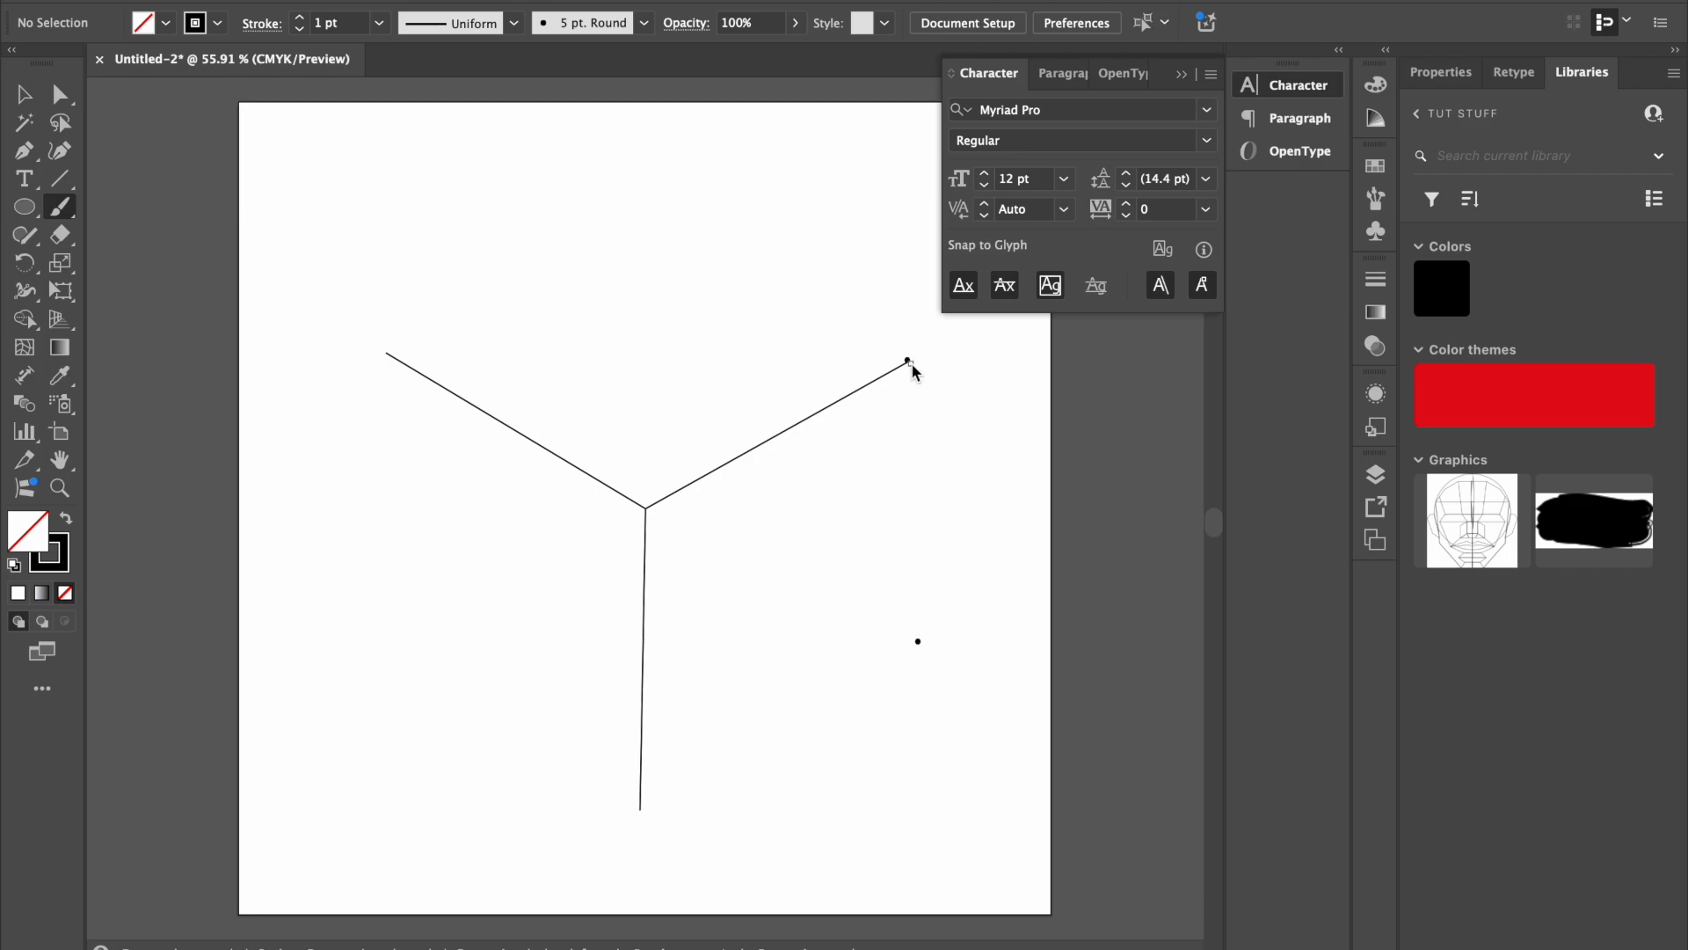
pyautogui.moveTo(912, 362); pyautogui.dragTo(942, 642)
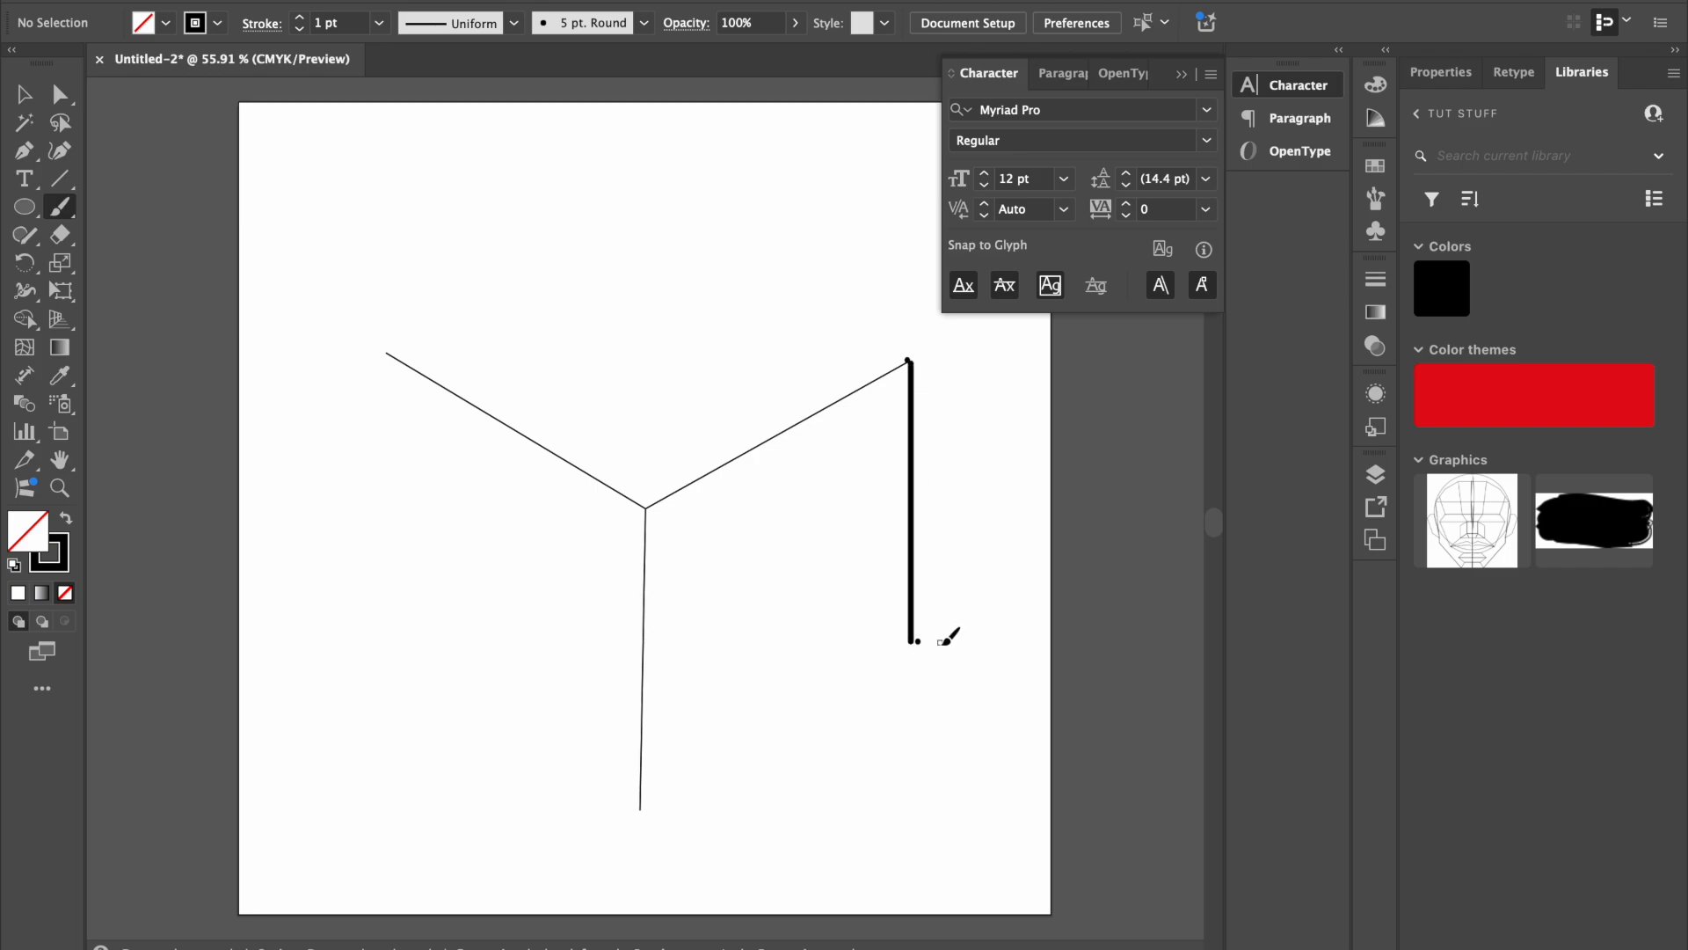
pyautogui.press('super+z')
pyautogui.press('super+z')
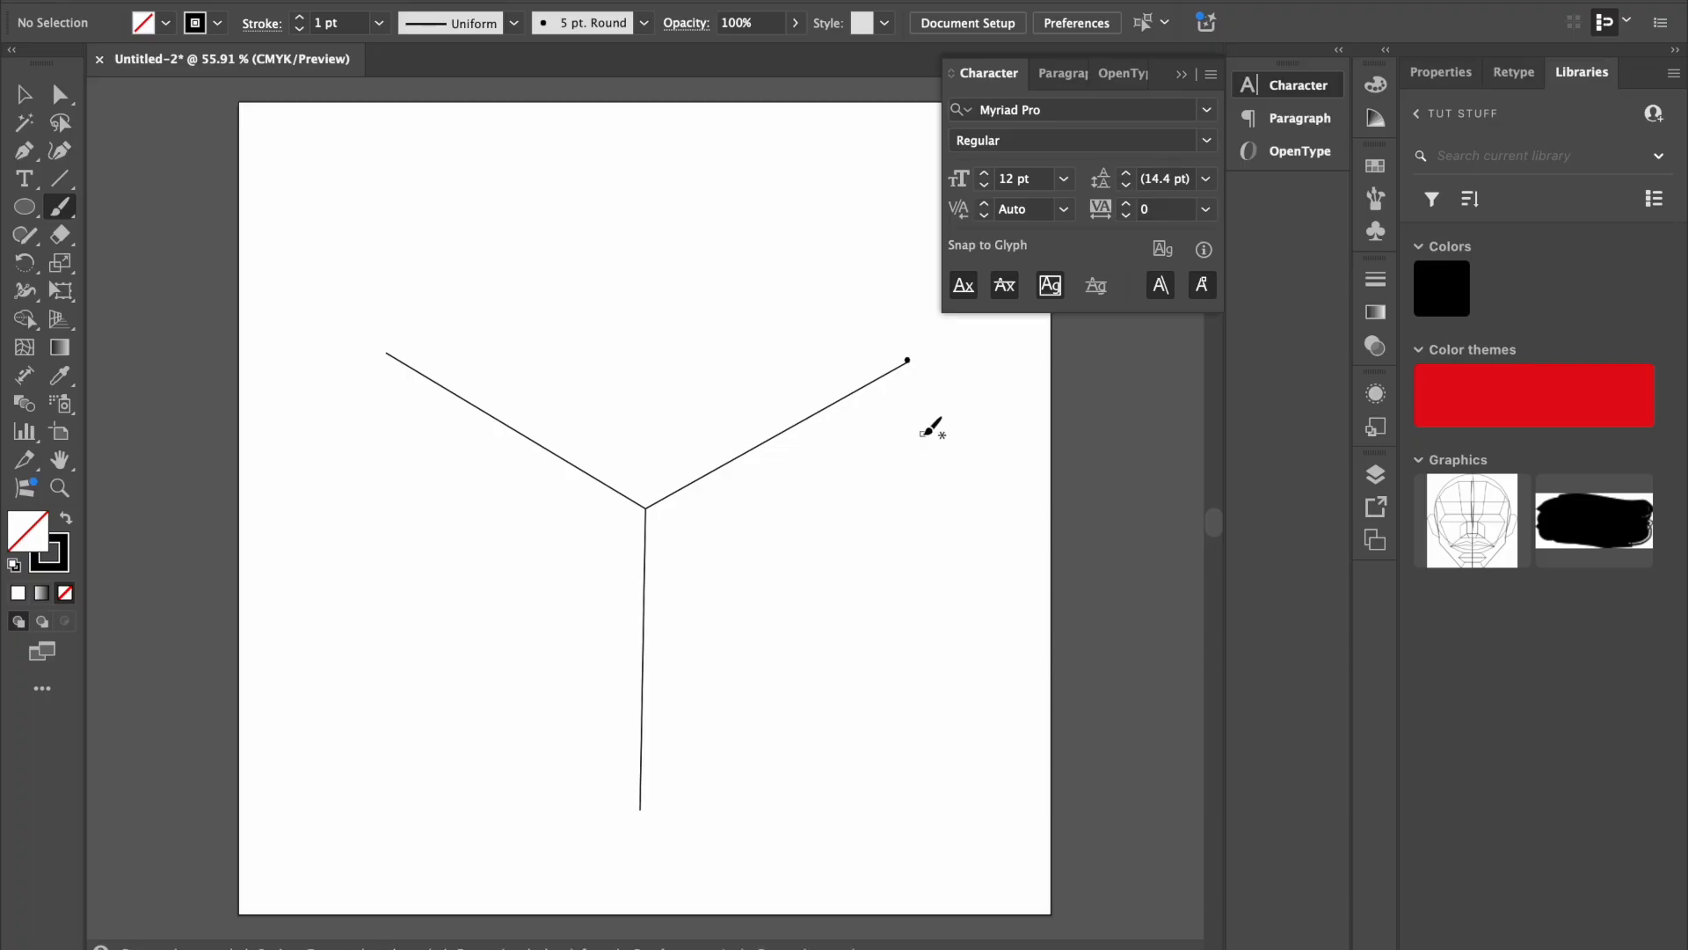
pyautogui.press('super+z')
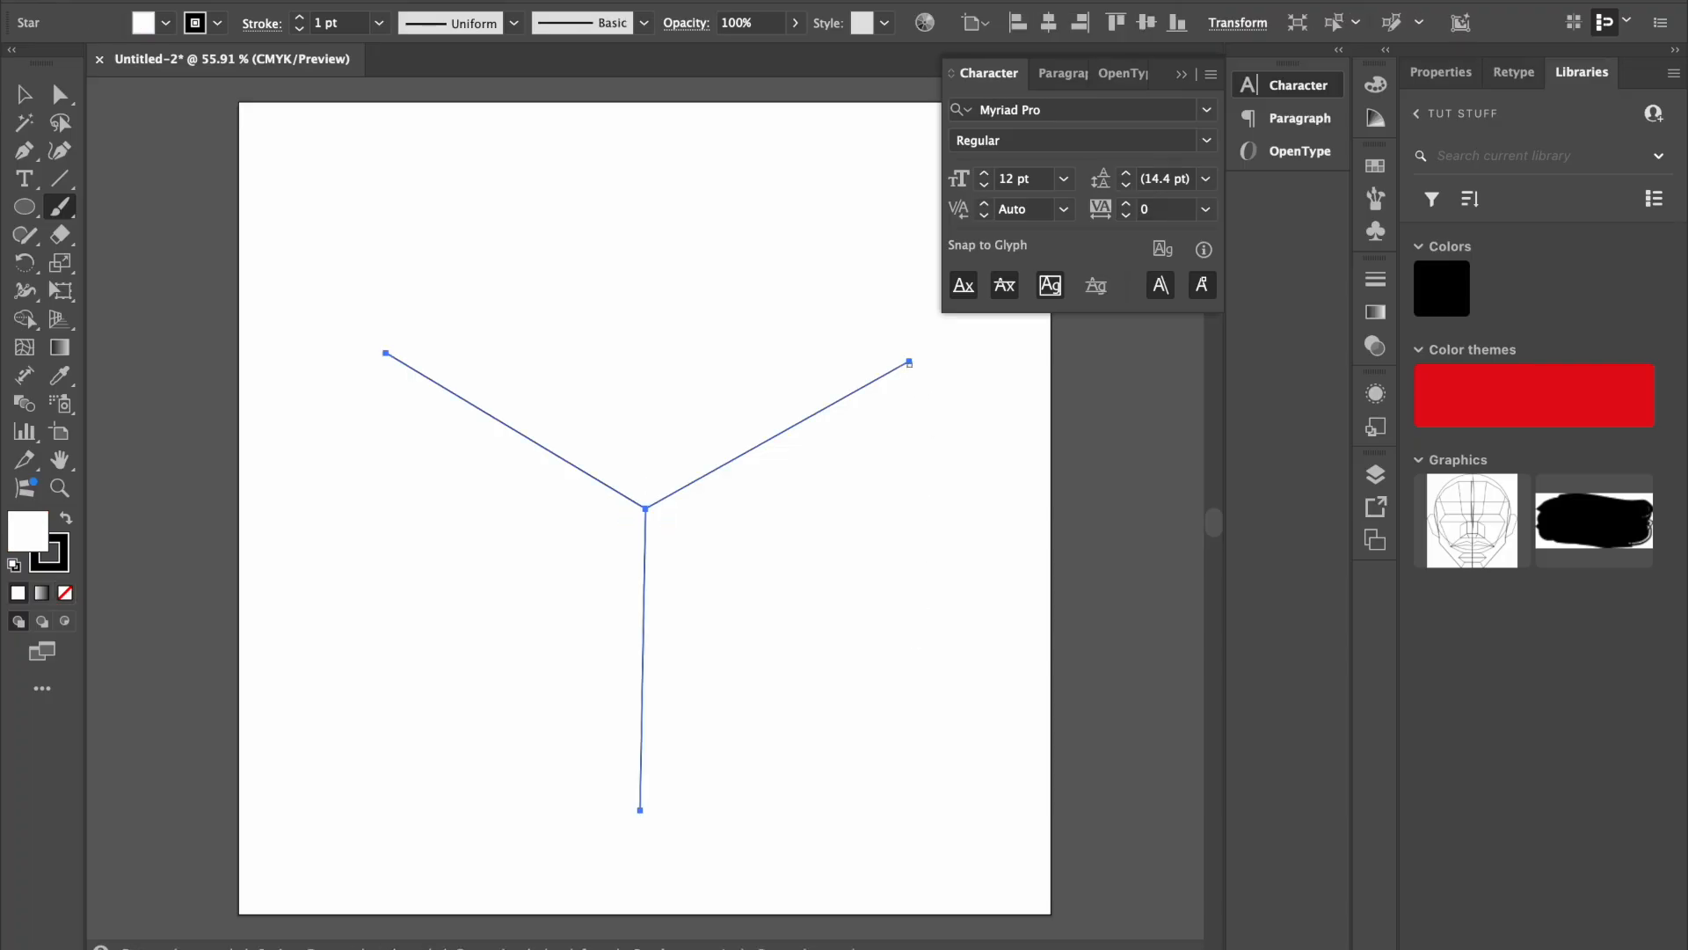
pyautogui.moveTo(913, 362); pyautogui.dragTo(948, 406)
pyautogui.press('super+z')
pyautogui.moveTo(913, 360)
pyautogui.mouseDown()
pyautogui.moveTo(901, 495)
pyautogui.moveTo(925, 626)
pyautogui.mouseUp()
pyautogui.press('super+z')
pyautogui.moveTo(913, 359)
pyautogui.mouseDown()
pyautogui.moveTo(911, 642)
pyautogui.moveTo(644, 813)
pyautogui.mouseUp()
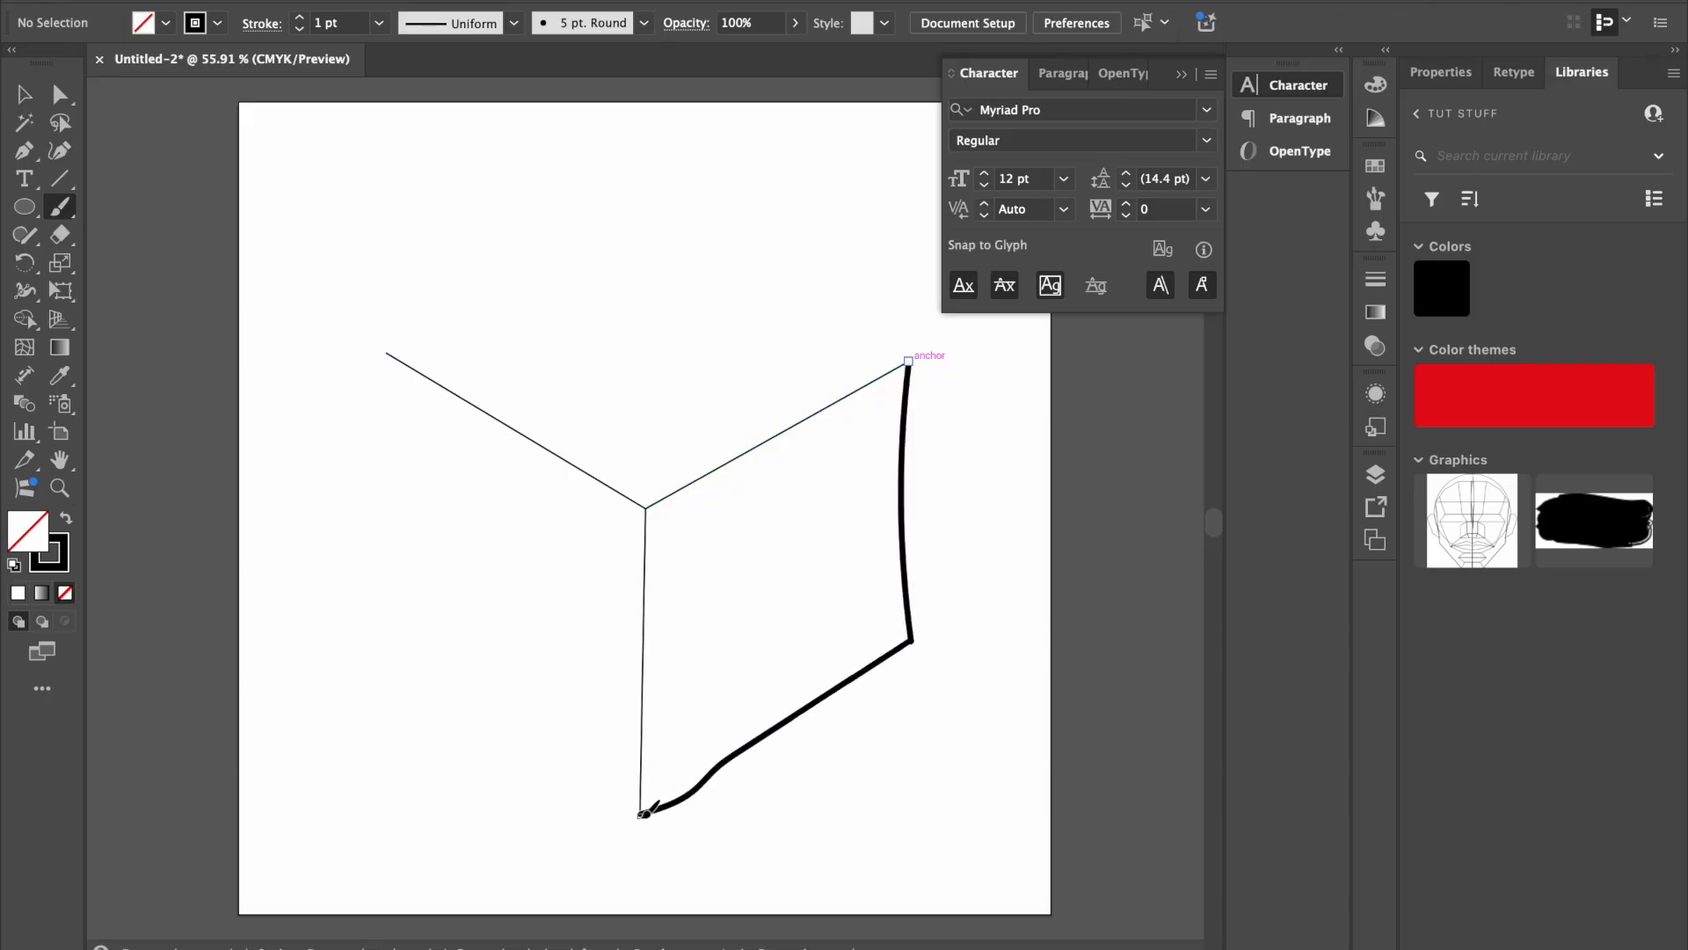
pyautogui.hotkey('ctrl', 'z')
pyautogui.hotkey('ctrl', 'z')
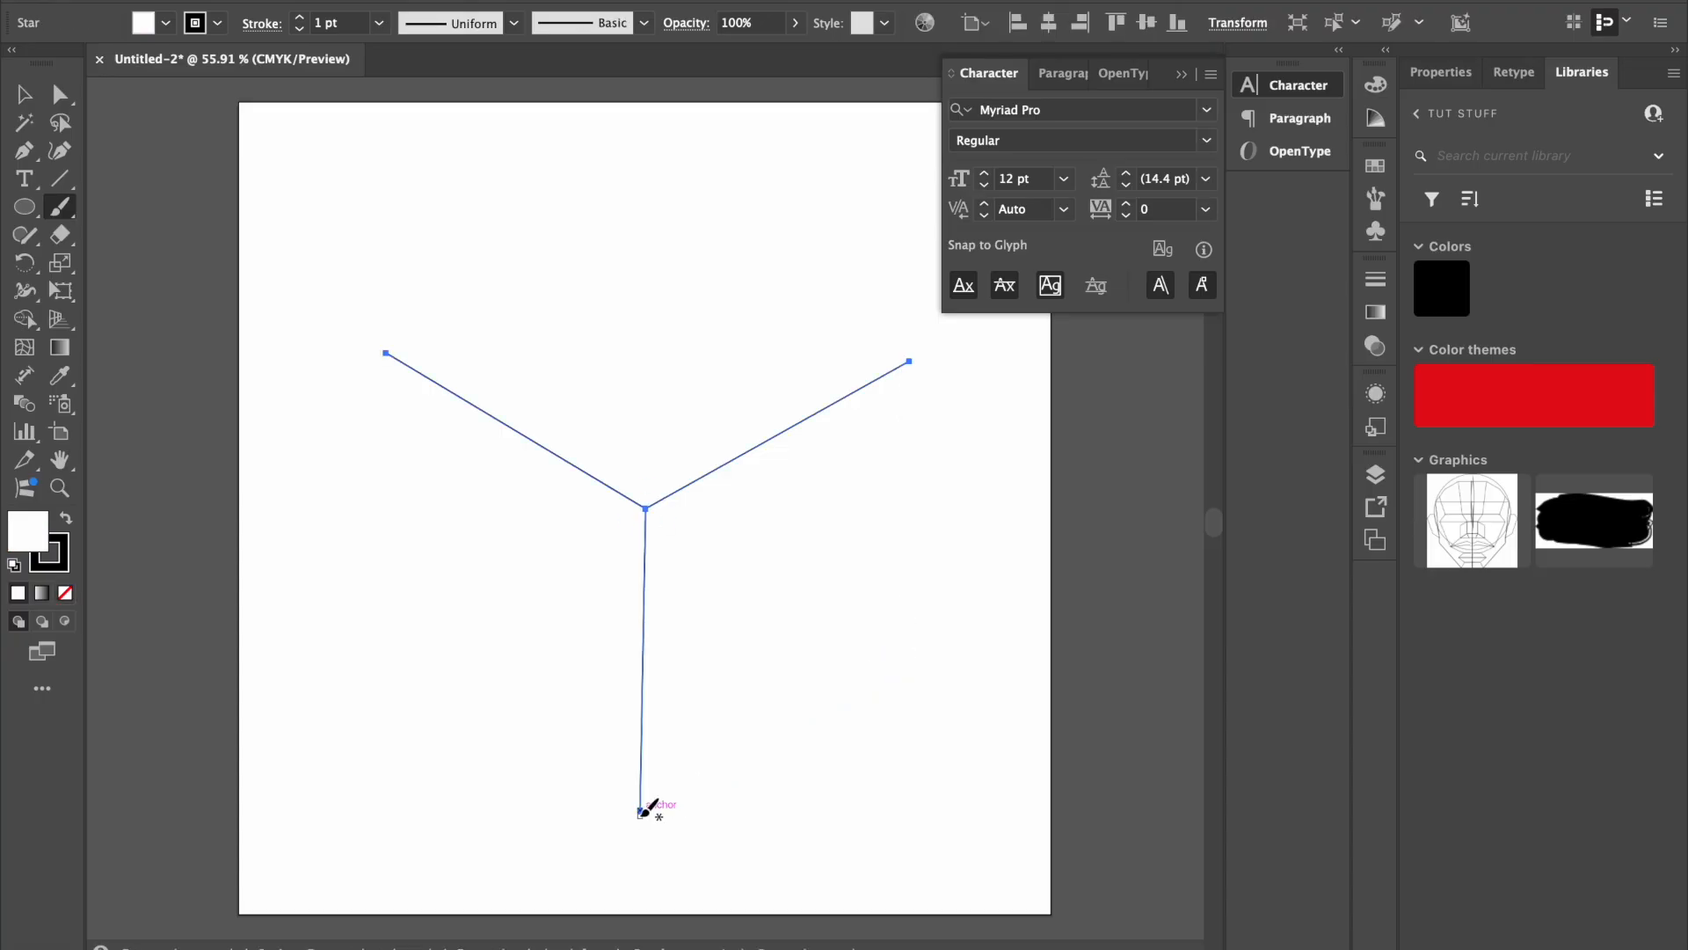
# - Draw two straight lines with the Line Segment tool, joining the upper-right and lower arm ends to close the cube's right face
pyautogui.click(59, 151)
pyautogui.click(56, 180)
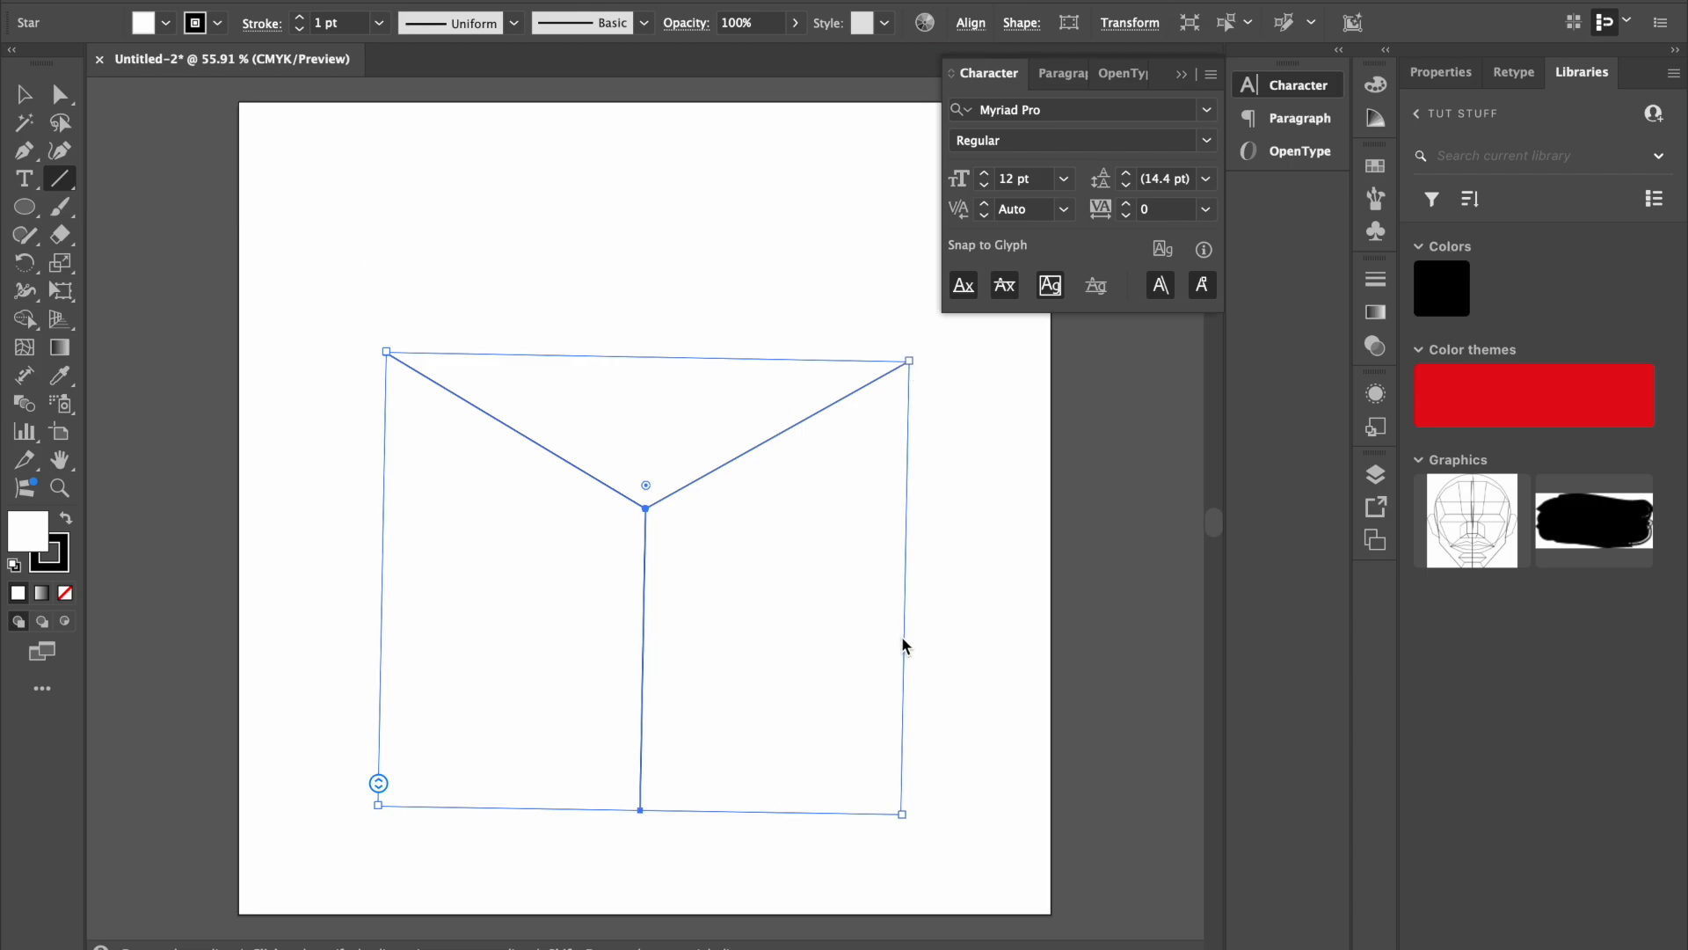
pyautogui.moveTo(900, 638); pyautogui.dragTo(910, 360)
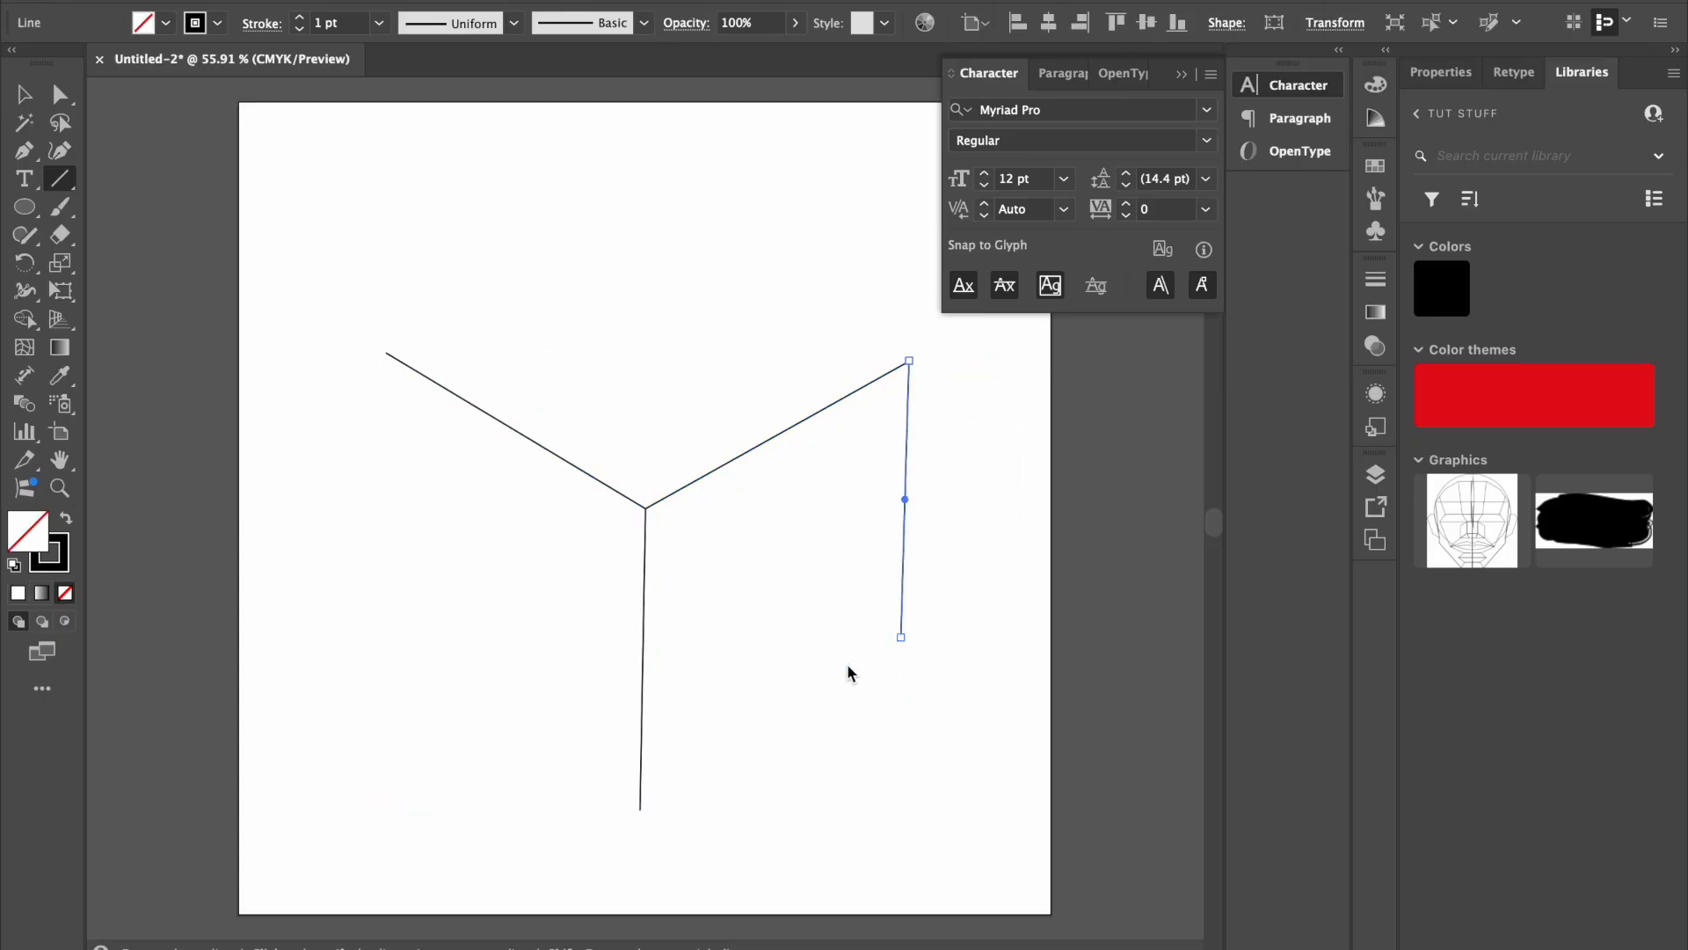
pyautogui.moveTo(641, 810); pyautogui.dragTo(901, 639)
# - Duplicate the right face's outer vertical and lower edges in place and reflect the copy across the vertical axis
pyautogui.press('c')
pyautogui.press('v')
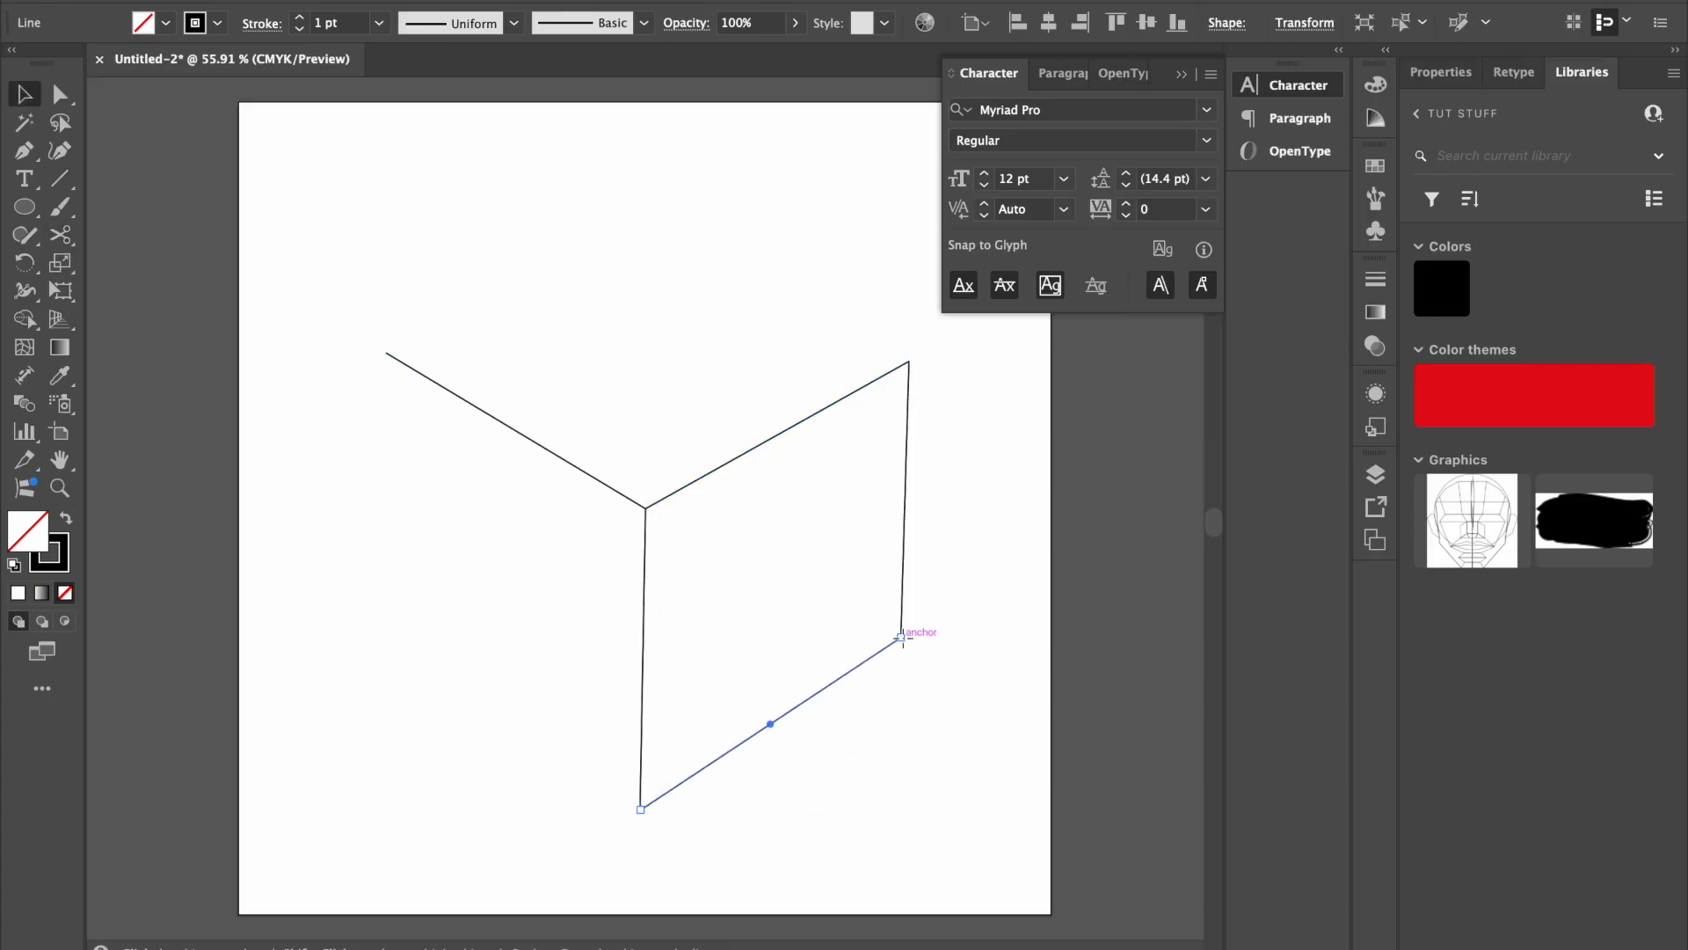
pyautogui.keyDown('shift'); pyautogui.click(902, 627); pyautogui.keyUp('shift')
pyautogui.click(904, 557)
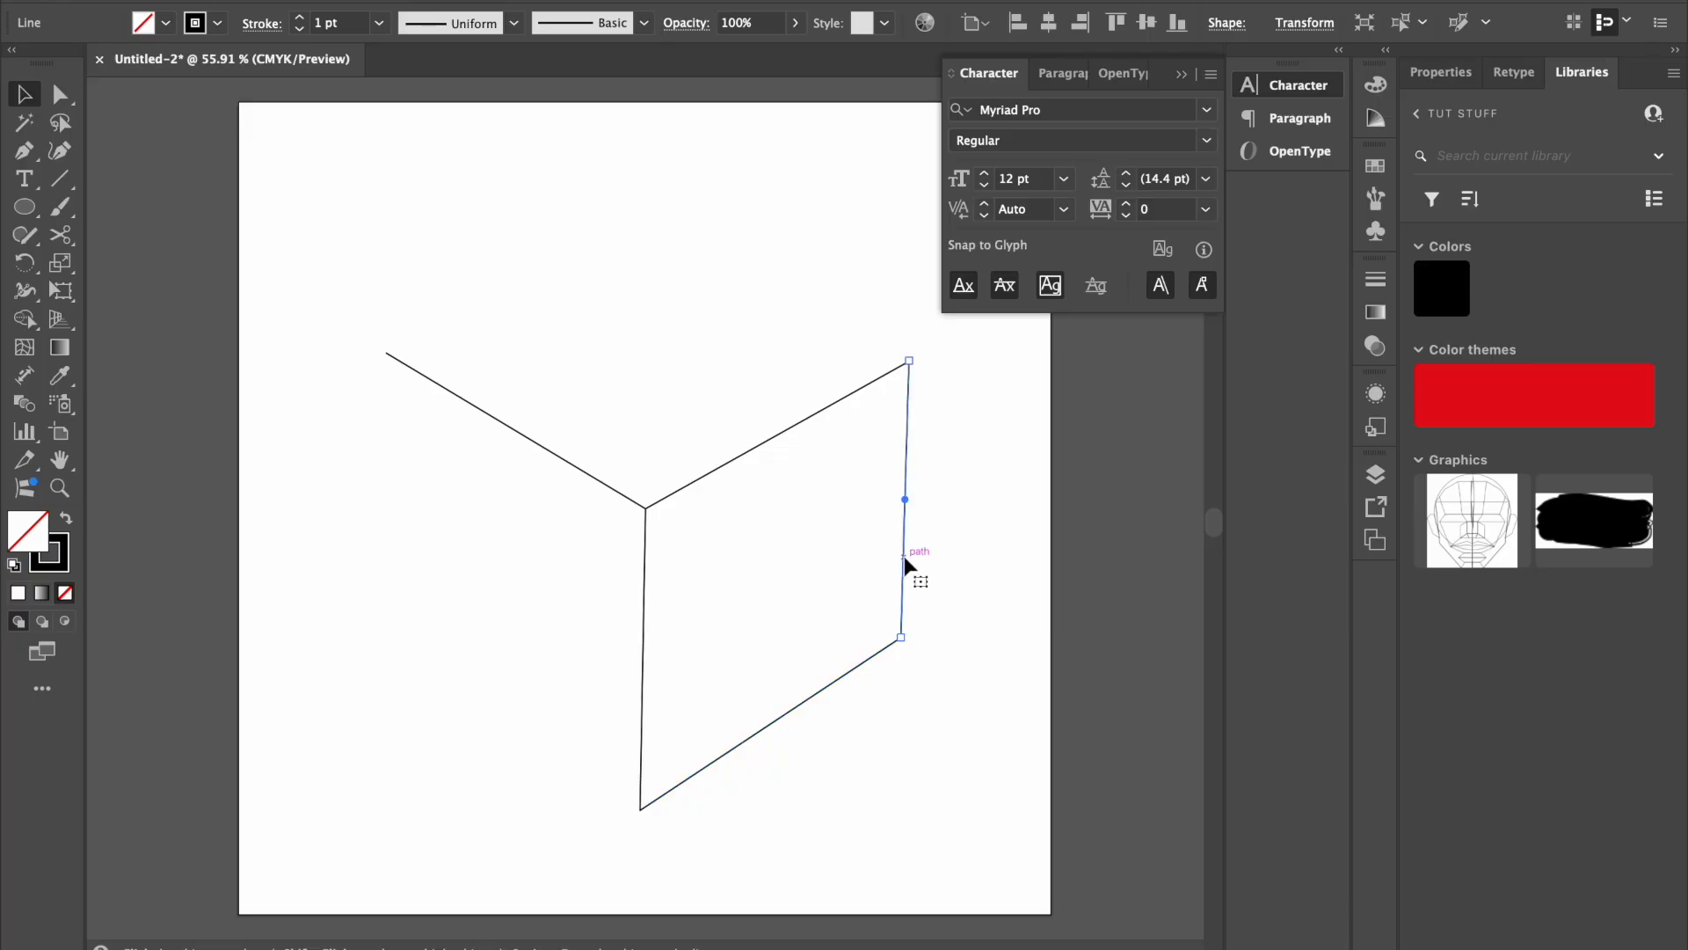
pyautogui.keyDown('shift'); pyautogui.click(844, 668); pyautogui.keyUp('shift')
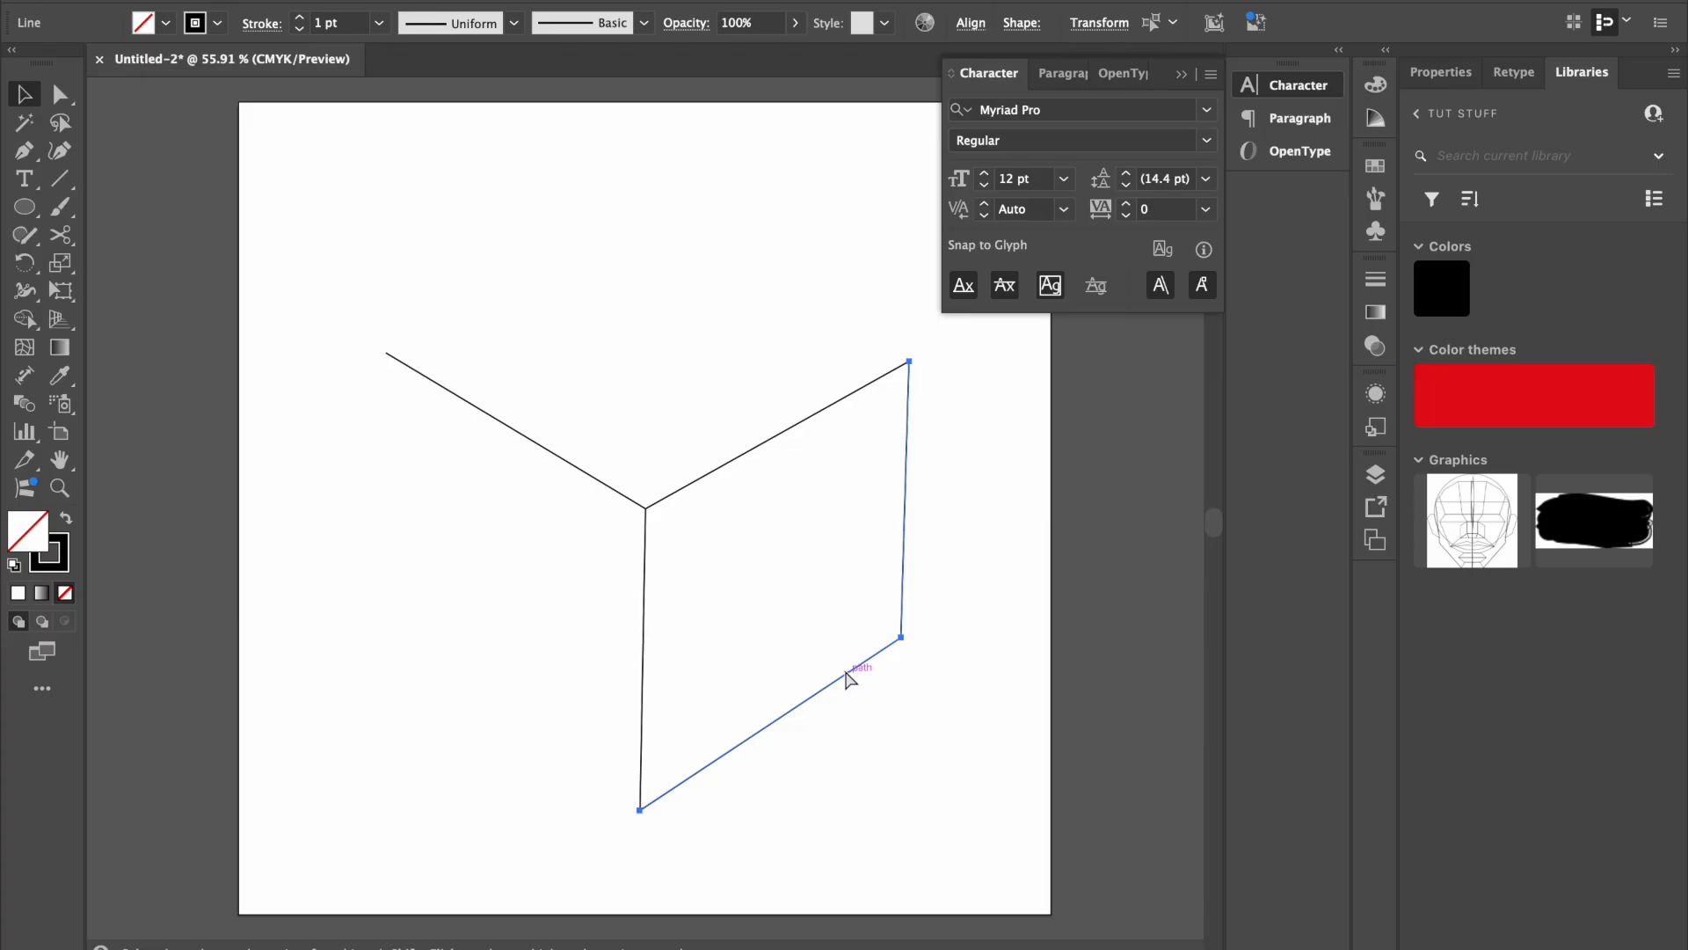
pyautogui.rightClick(844, 673)
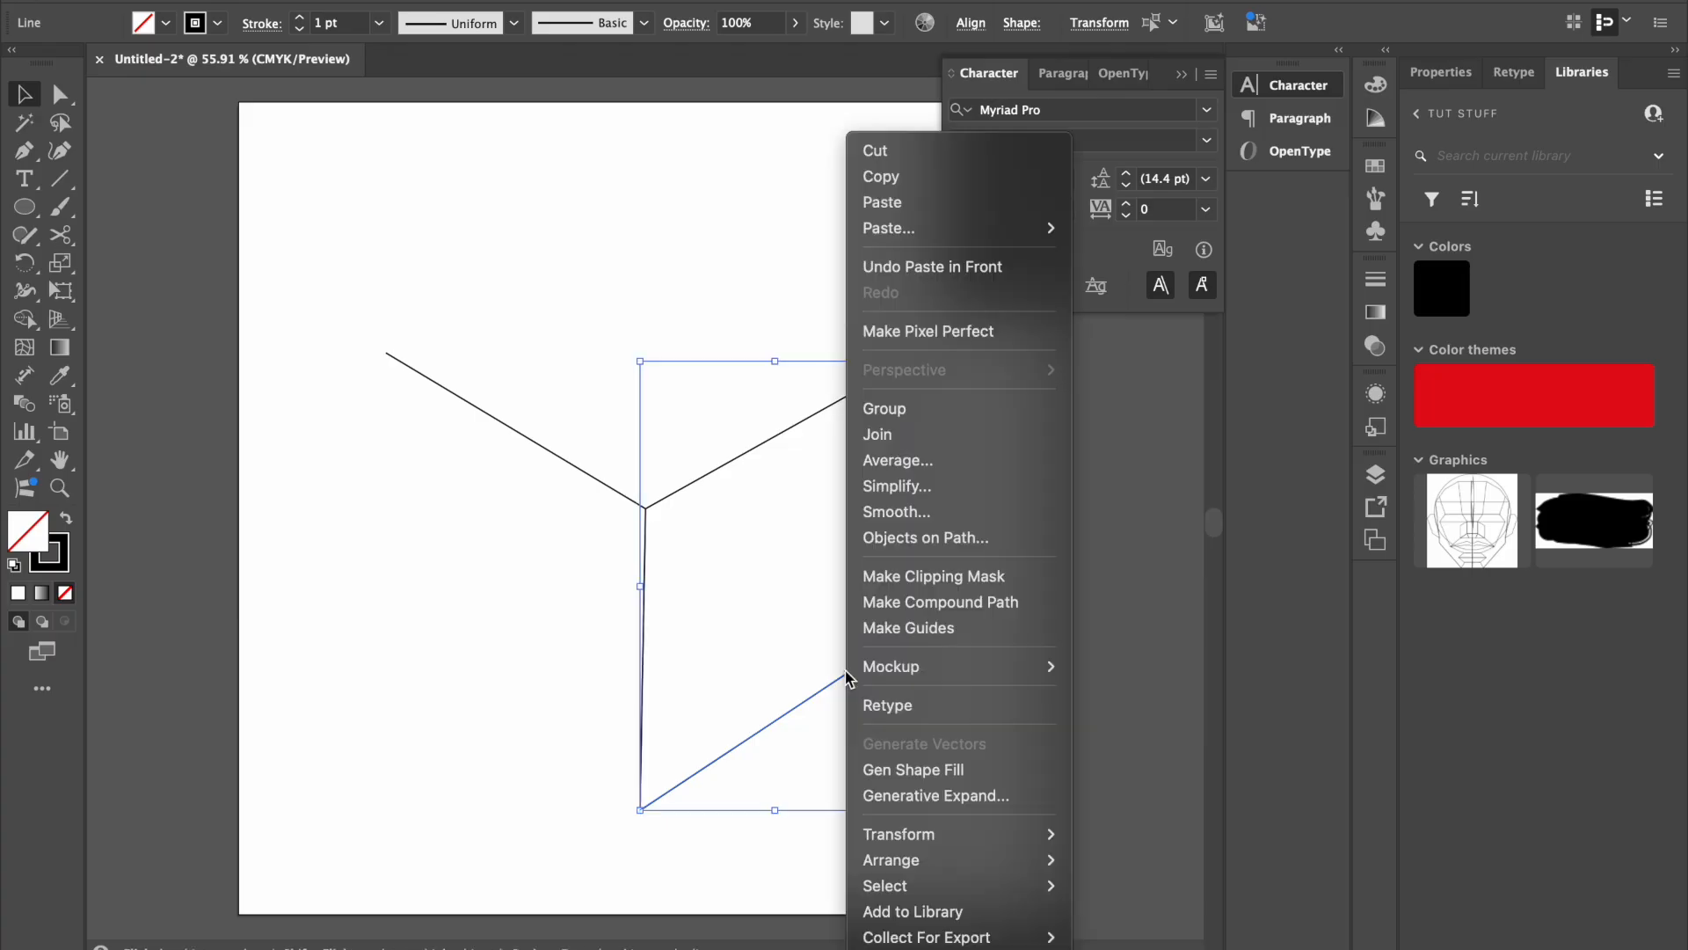
pyautogui.moveTo(1064, 833)
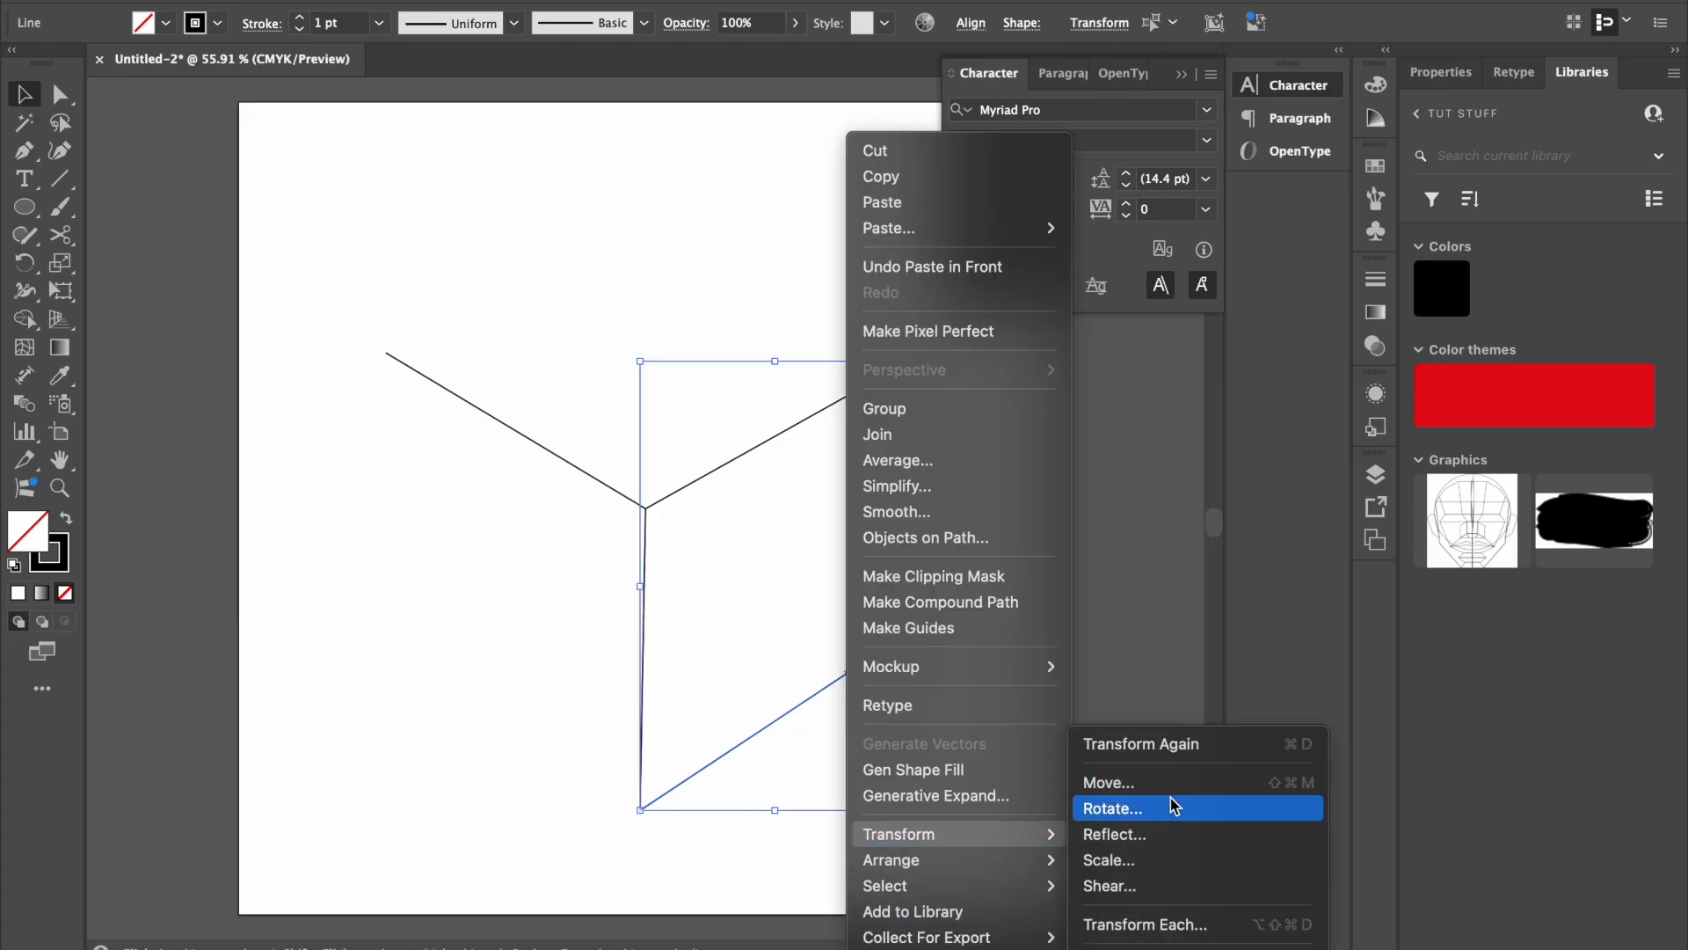
pyautogui.click(1138, 832)
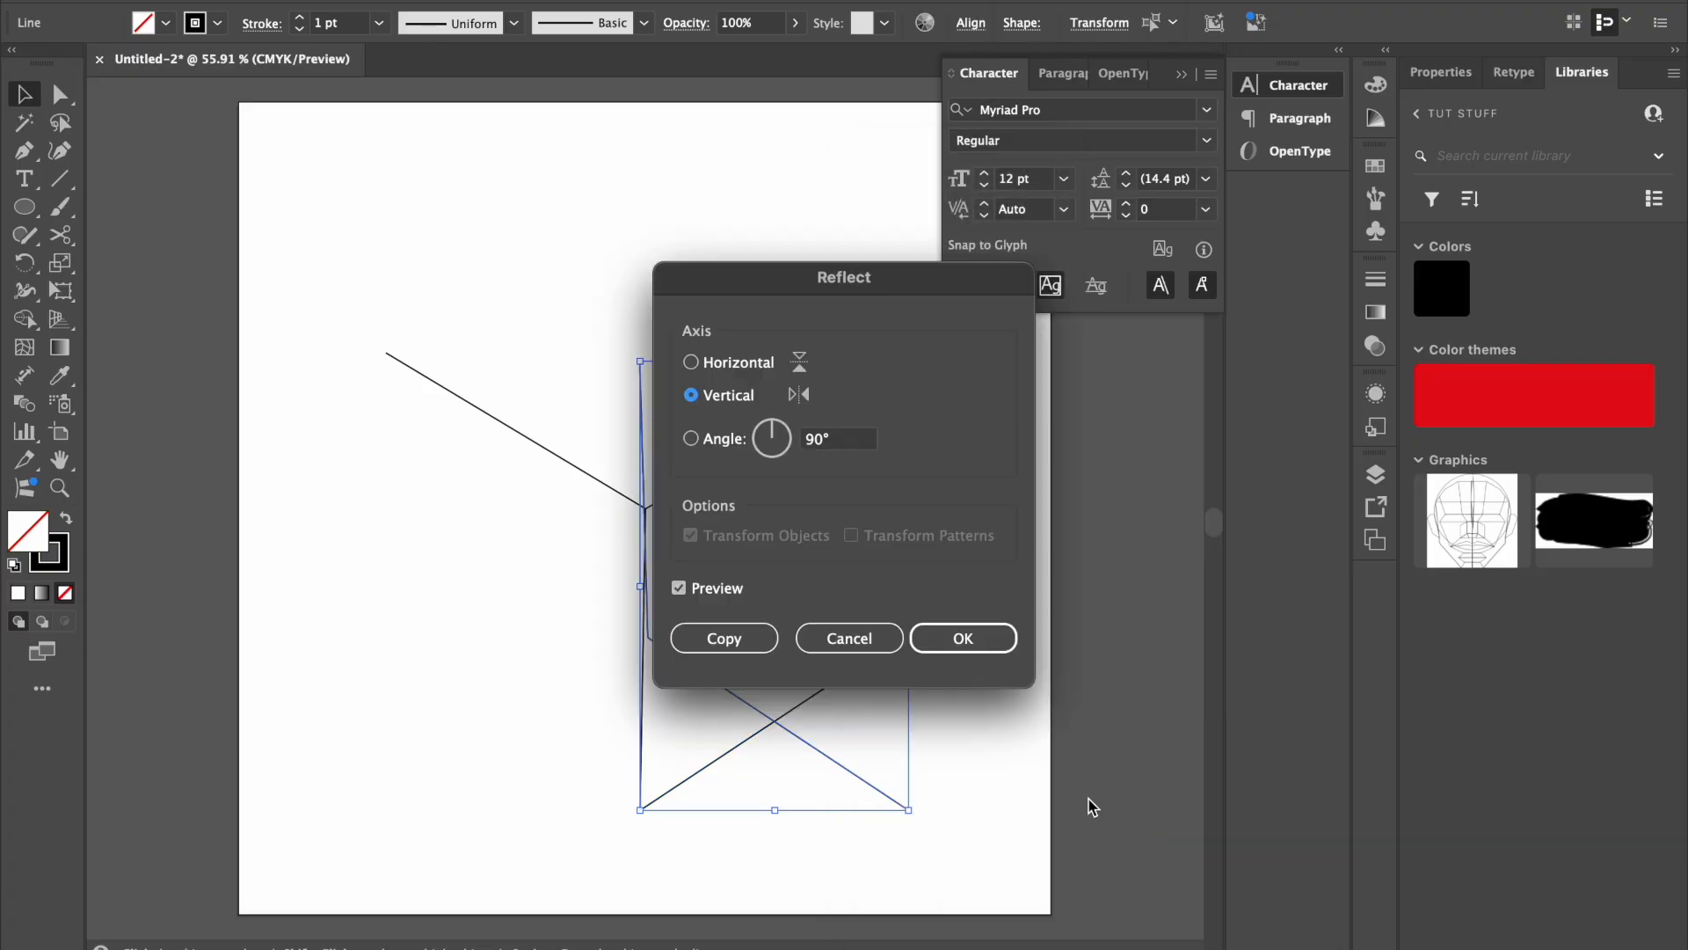
pyautogui.click(991, 638)
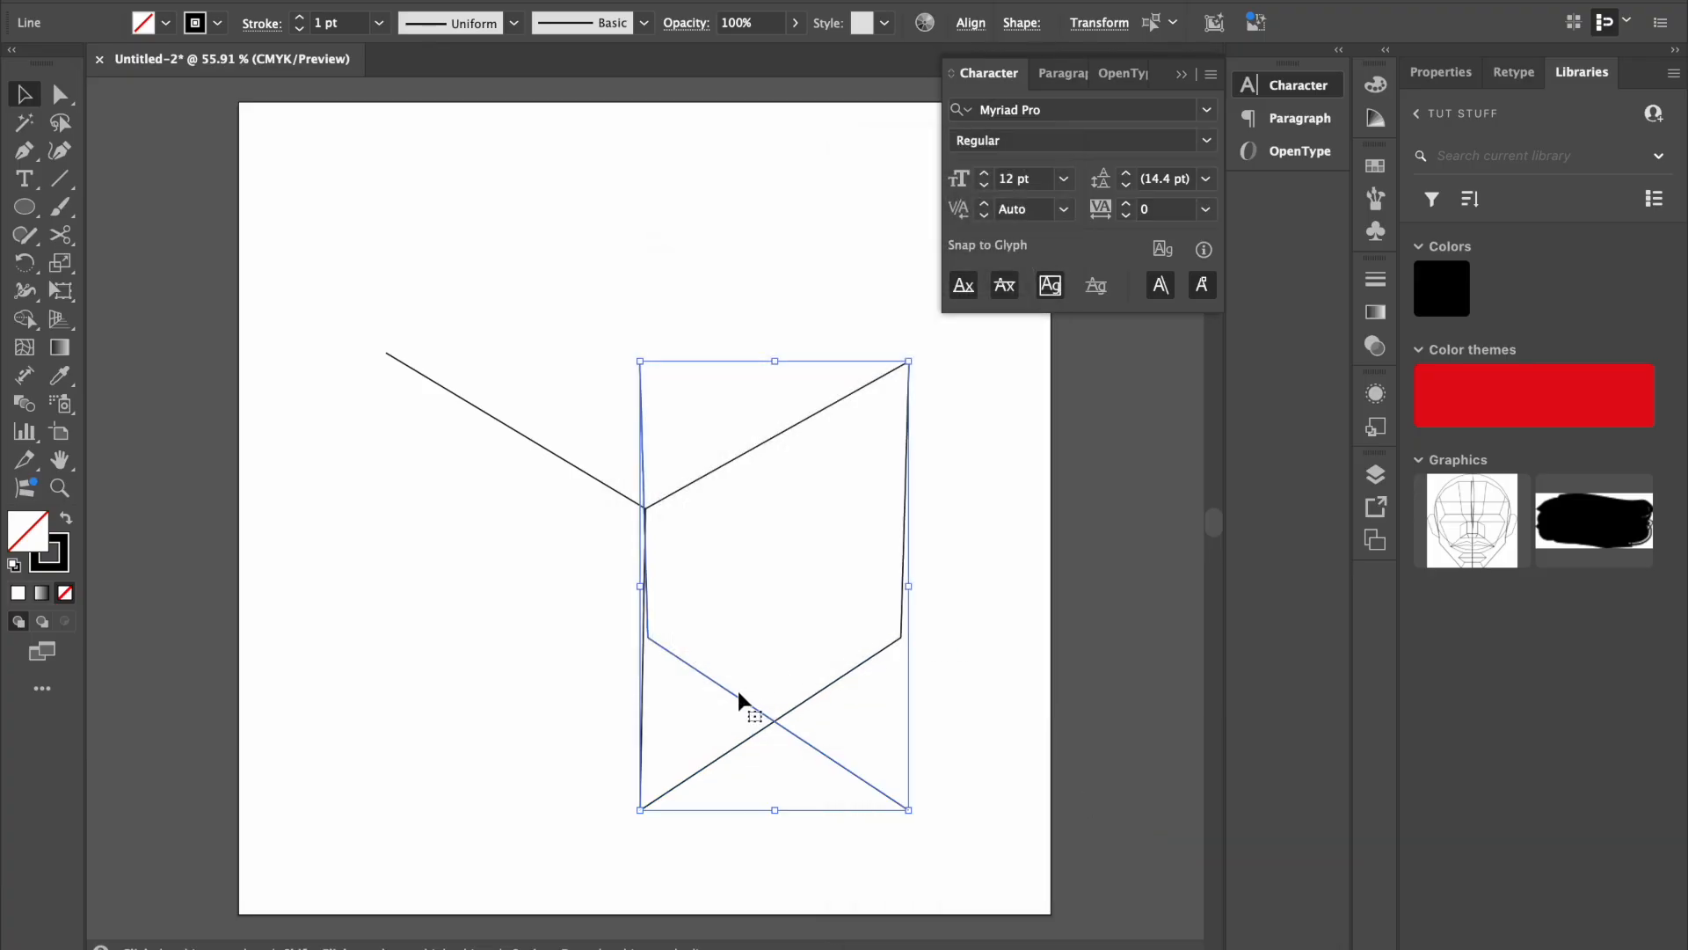
# - Move the reflected edges over to form the cube's left face and snap the outer vertical edge's upper anchor onto the upper-left arm's end
pyautogui.moveTo(735, 693); pyautogui.dragTo(467, 697)
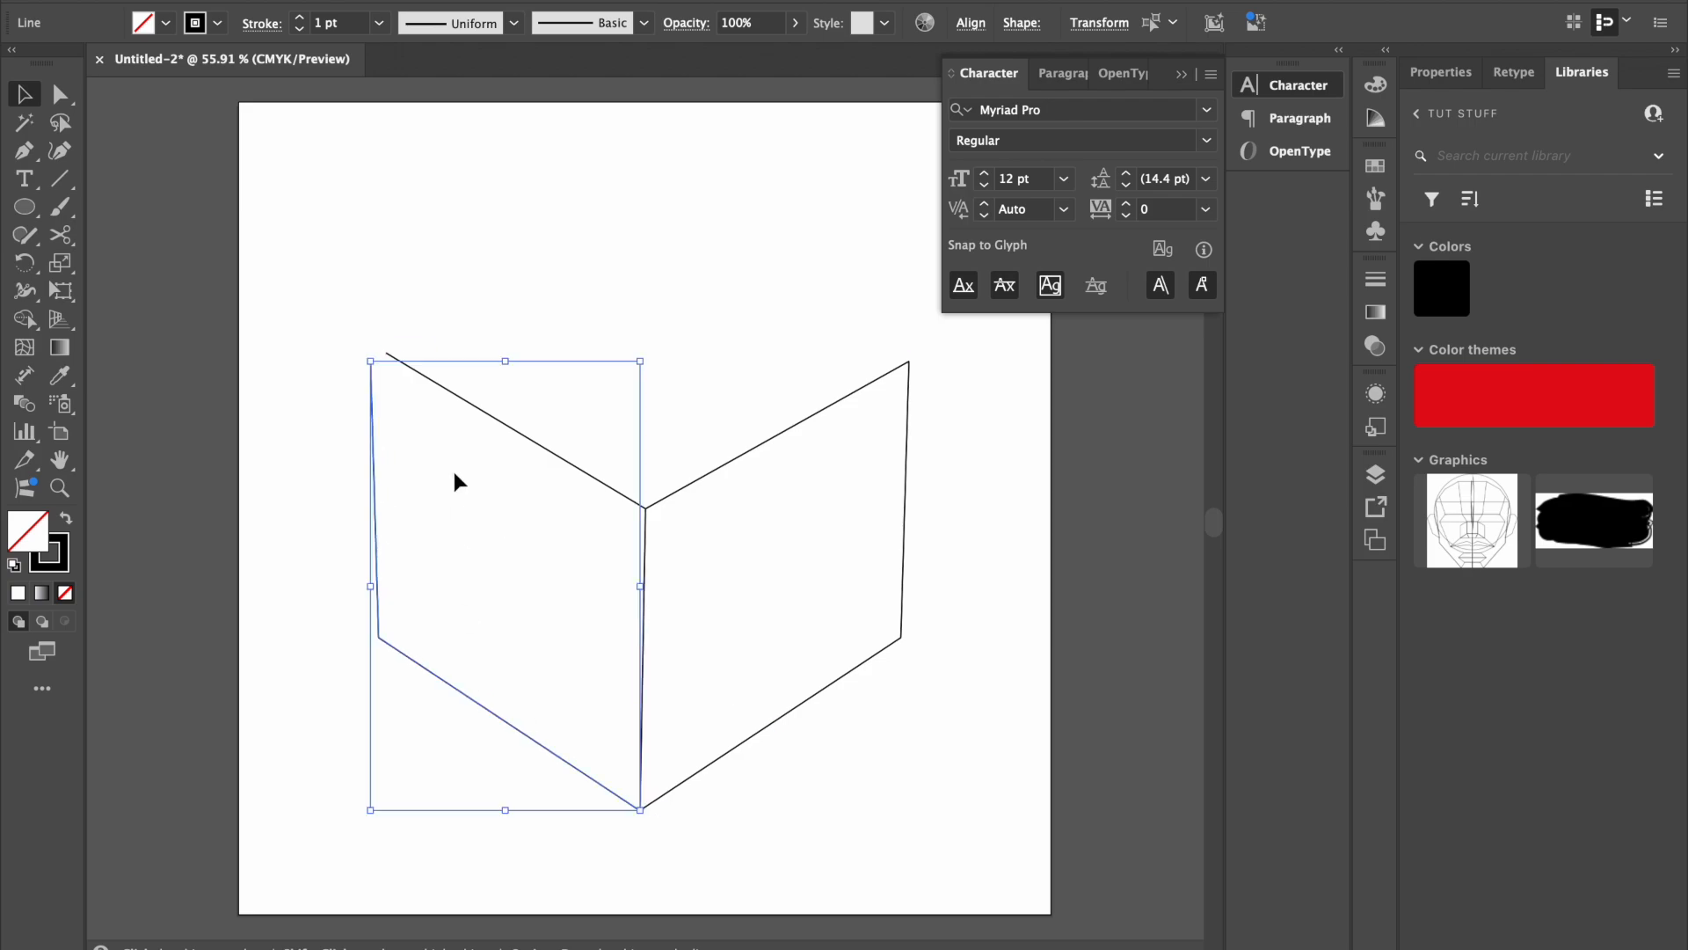
pyautogui.click(461, 286)
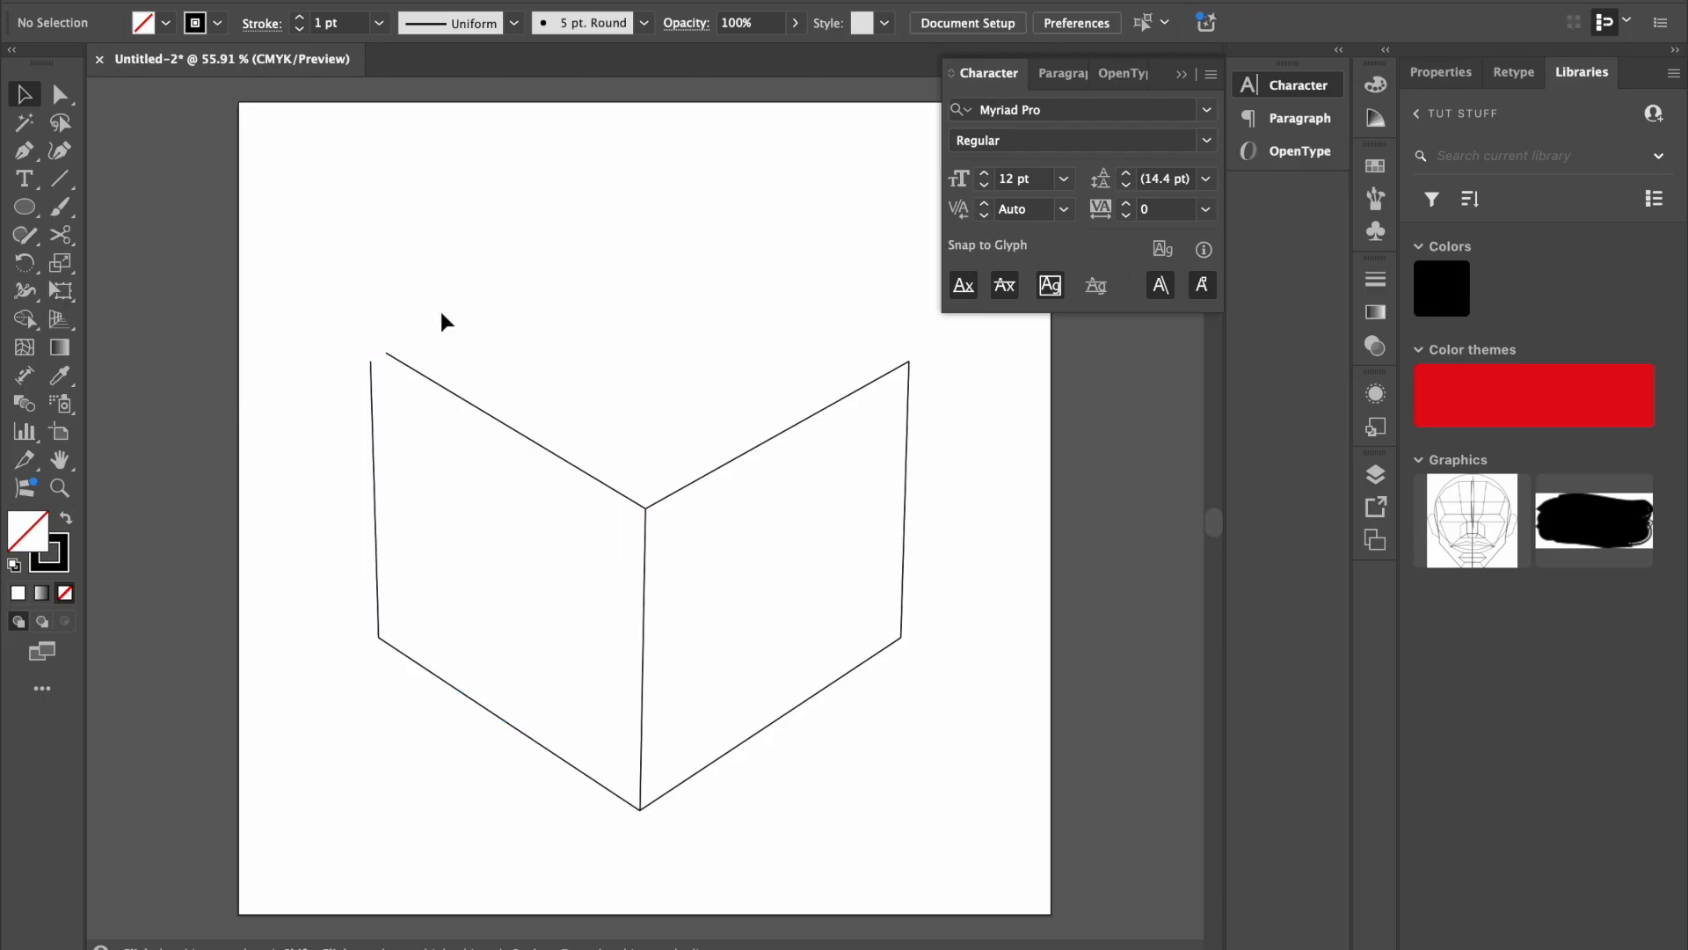
pyautogui.press('a')
pyautogui.click(371, 362)
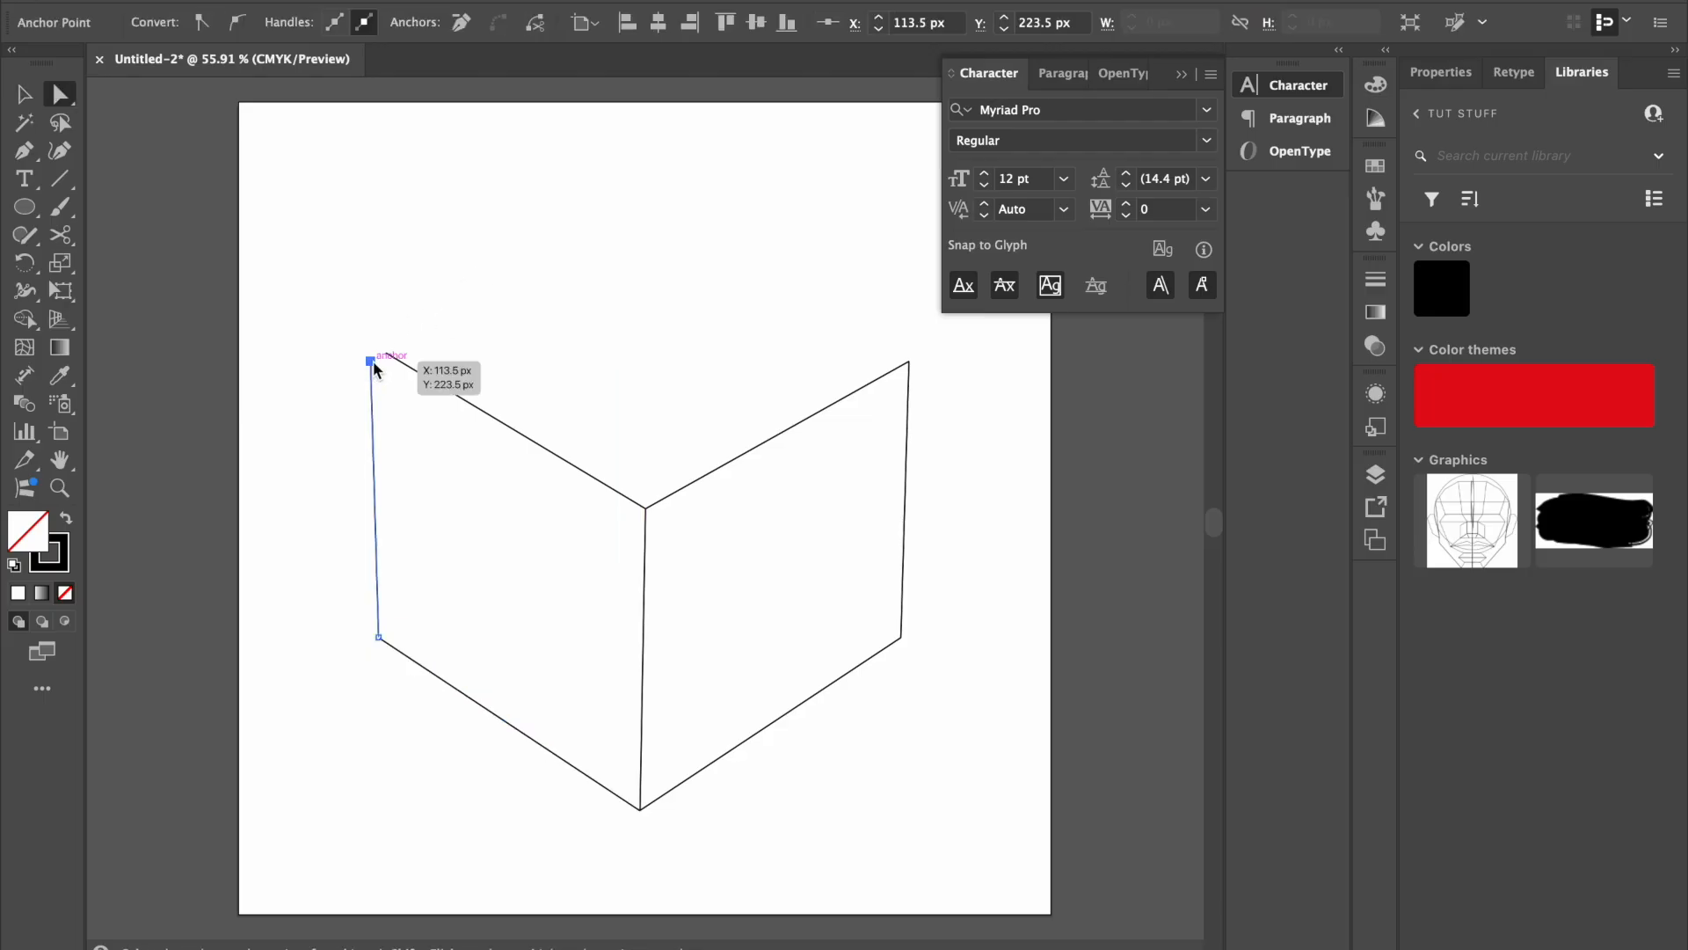
pyautogui.moveTo(374, 366); pyautogui.dragTo(388, 361)
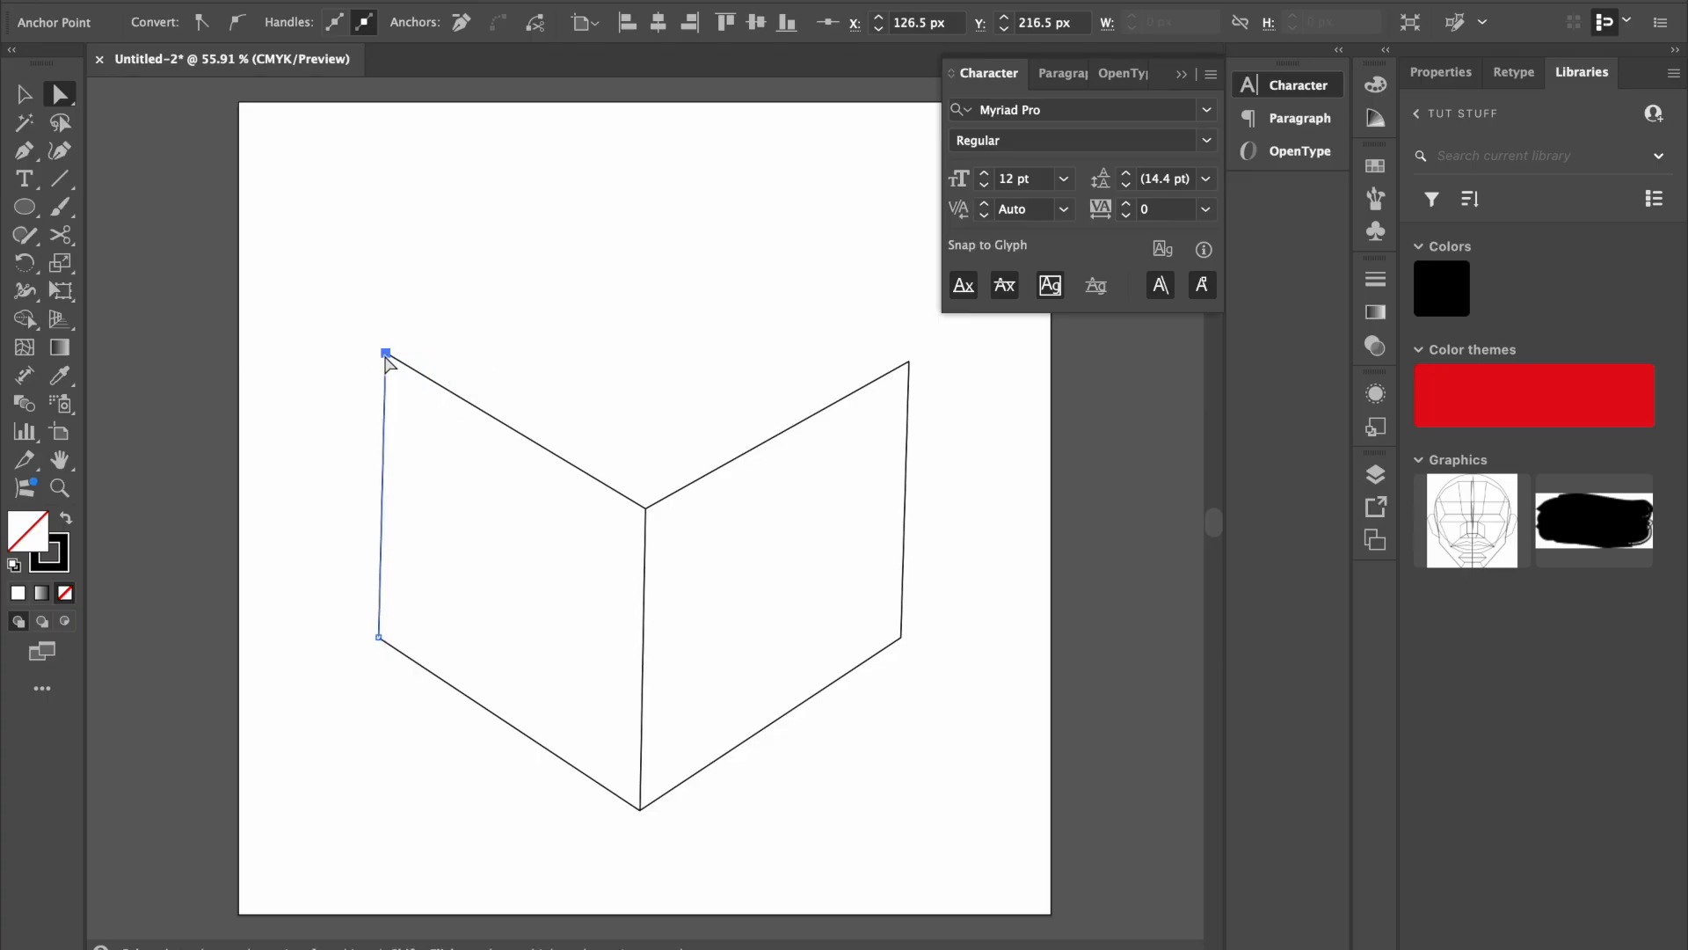
pyautogui.click(450, 300)
# - Draw the top face's two back edges with the Pen tool, from the upper-left corner through about X 350, Y 110 px to the upper-right corner
pyautogui.press('p')
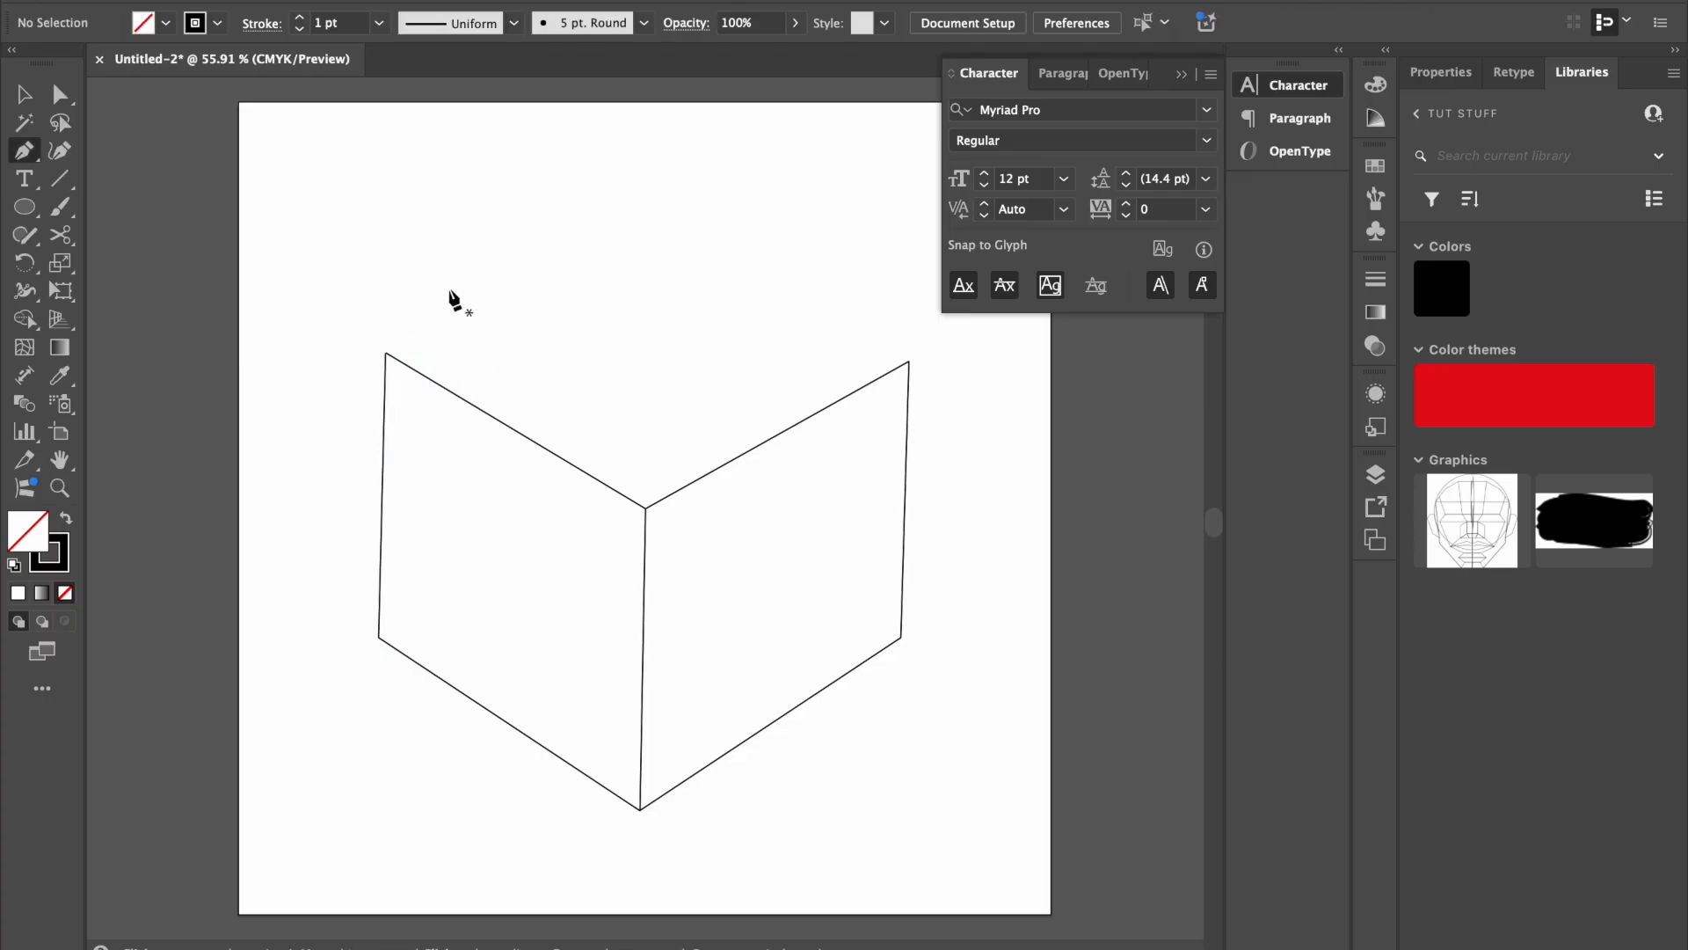
pyautogui.click(386, 353)
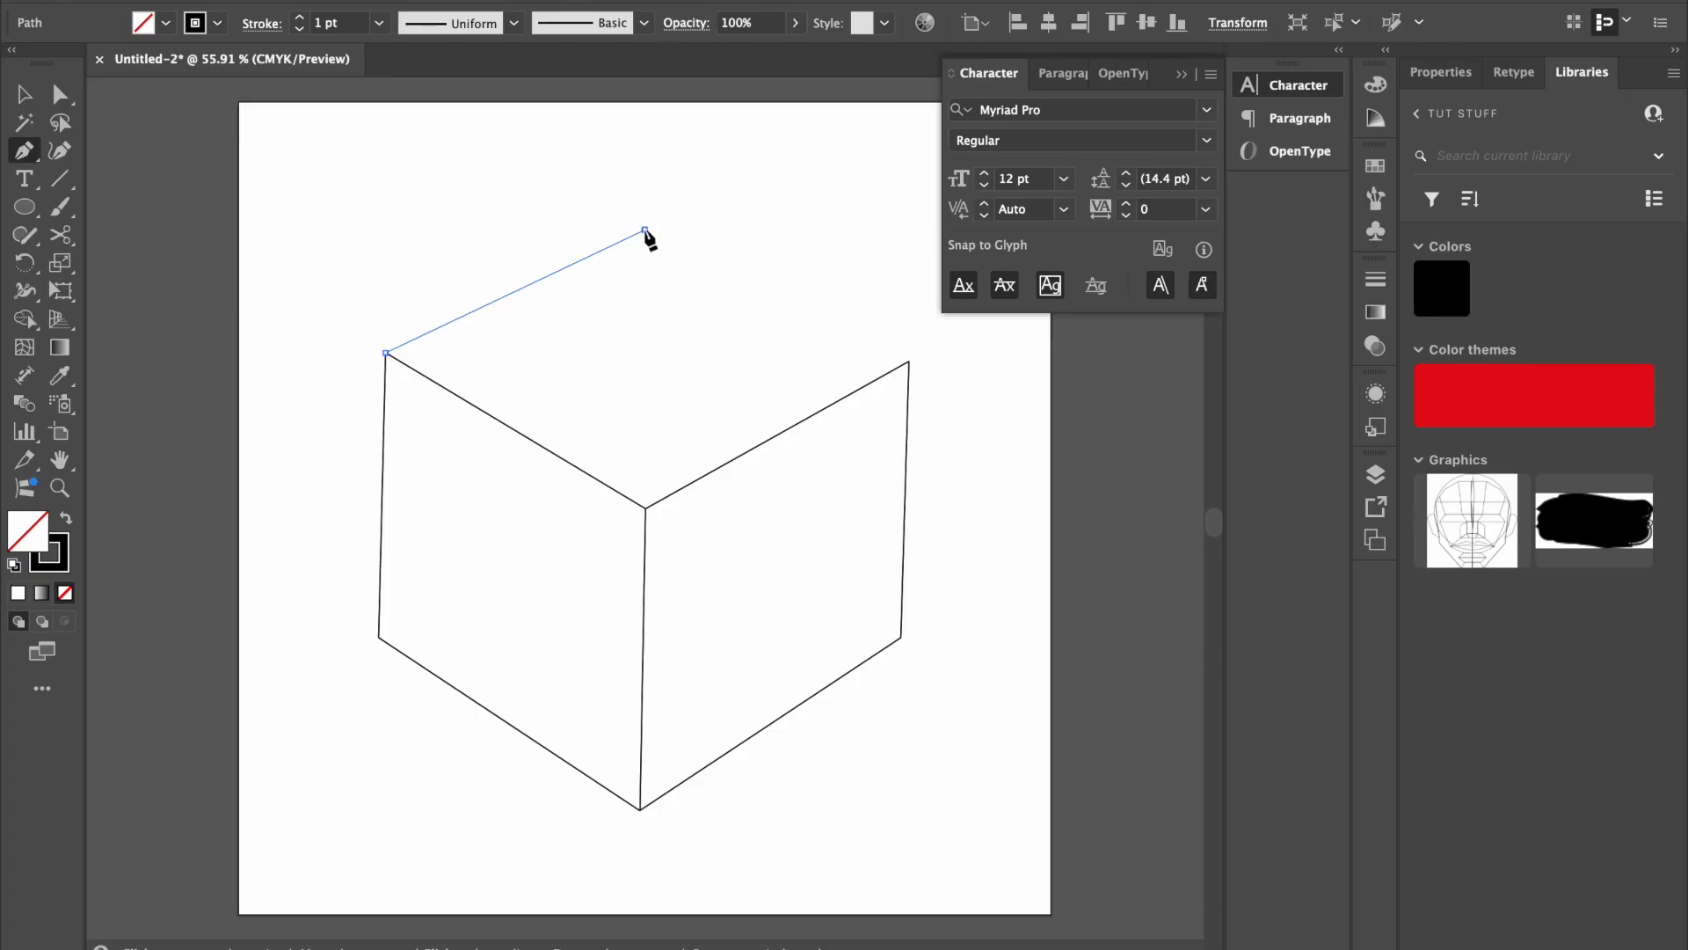
pyautogui.click(646, 230)
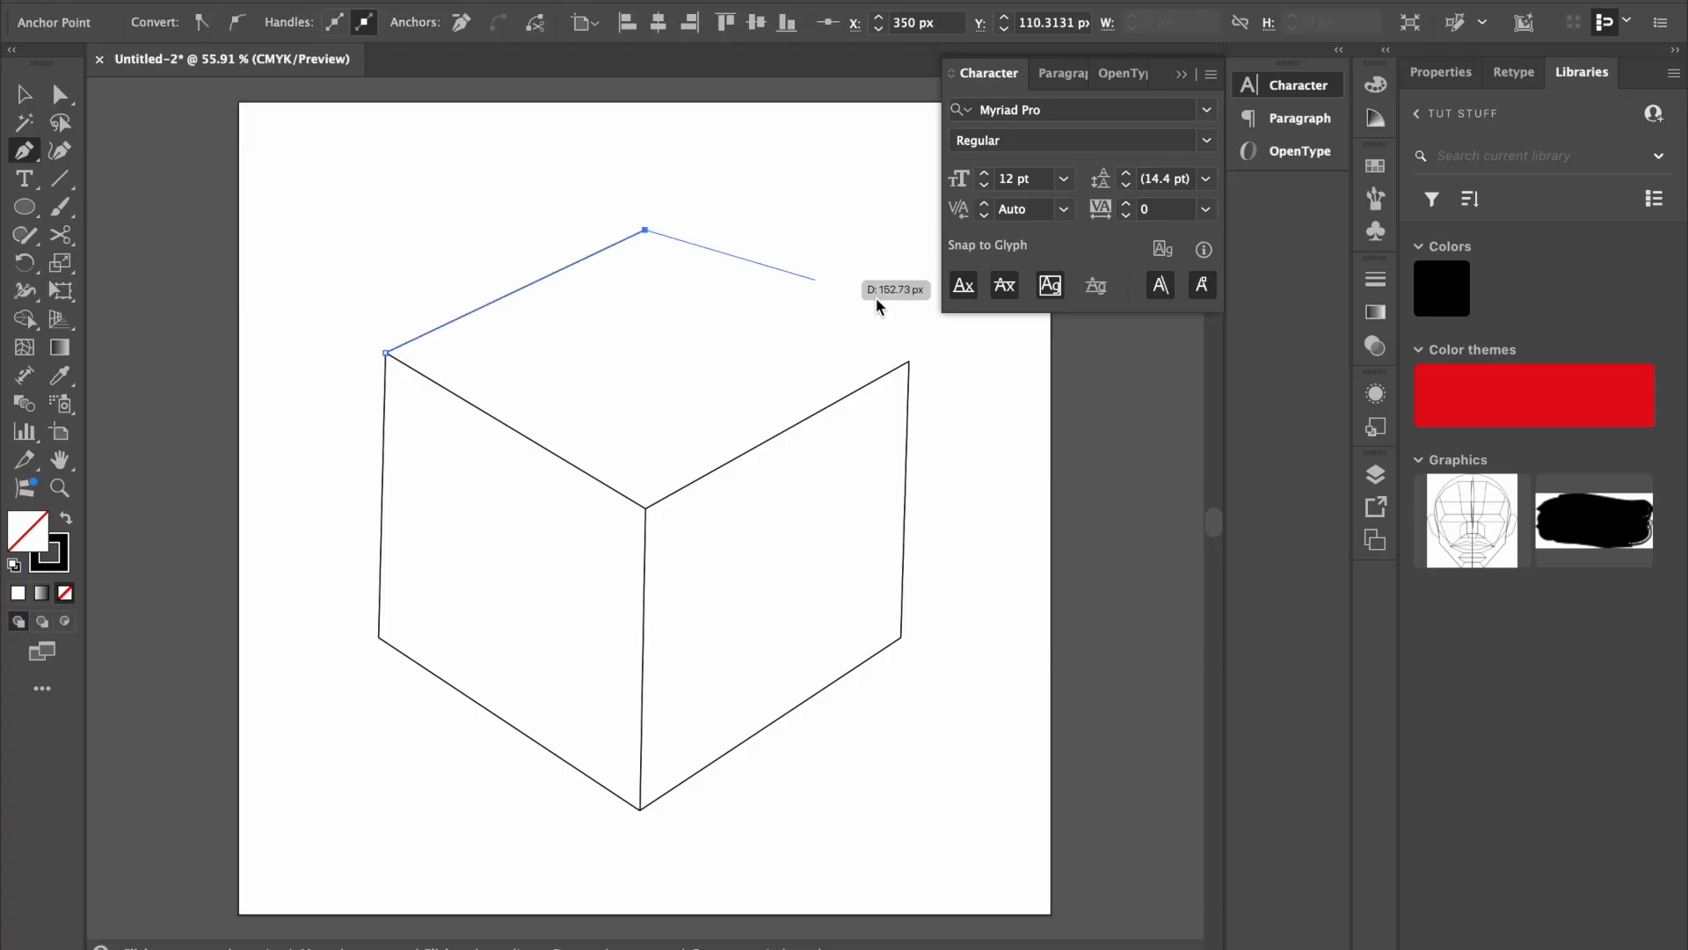
pyautogui.click(907, 359)
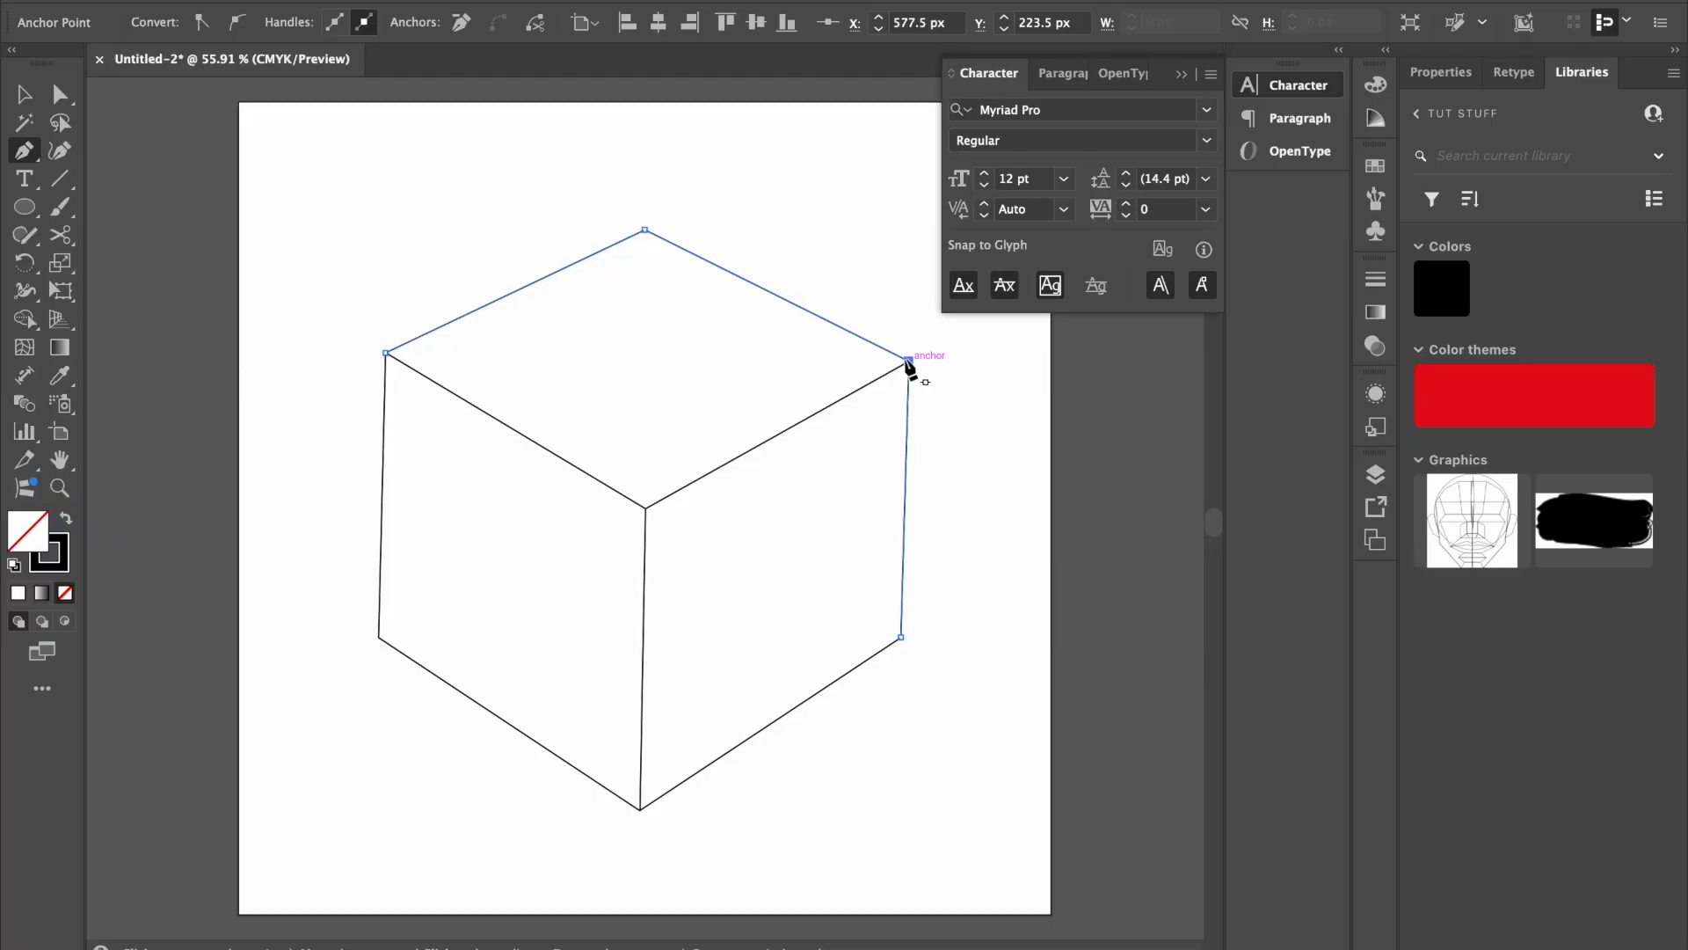